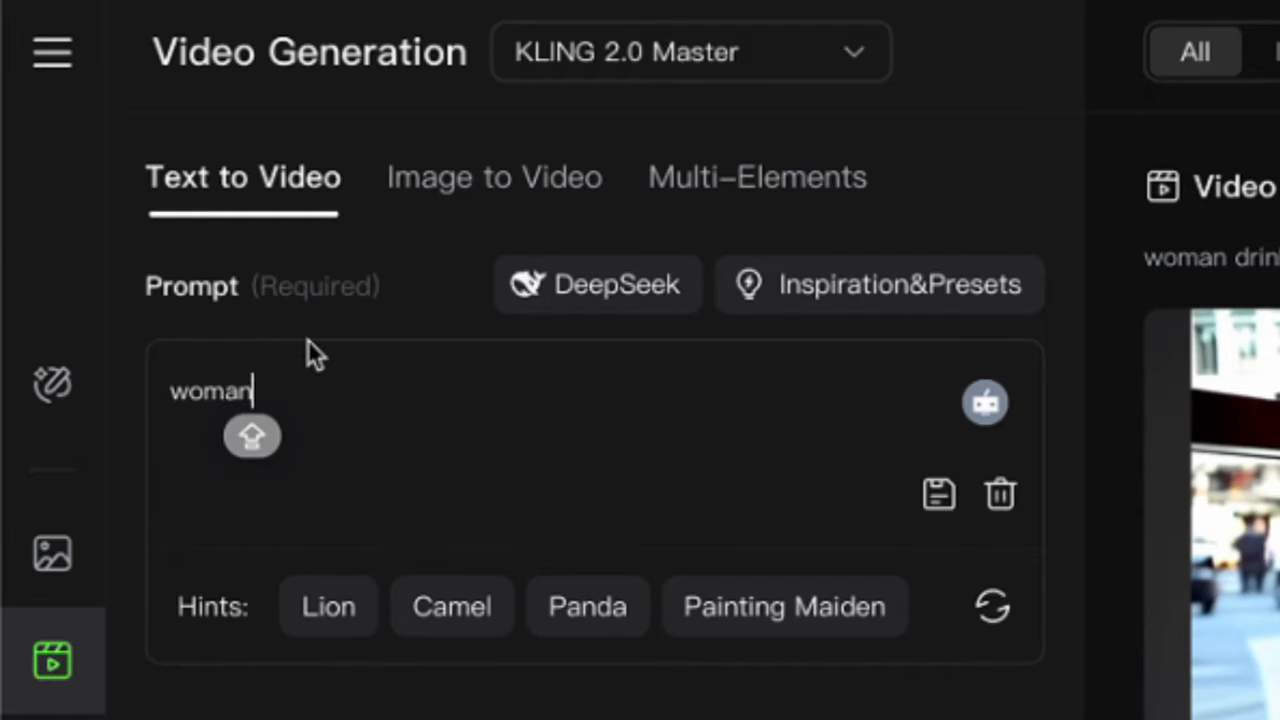
- Replace the prompt with "Confident businesswoman in her 30s with shoulder-length auburn hair, wearing a cream blazer and silver jewelry"
key("ctrl+a")
type("Confident busin")
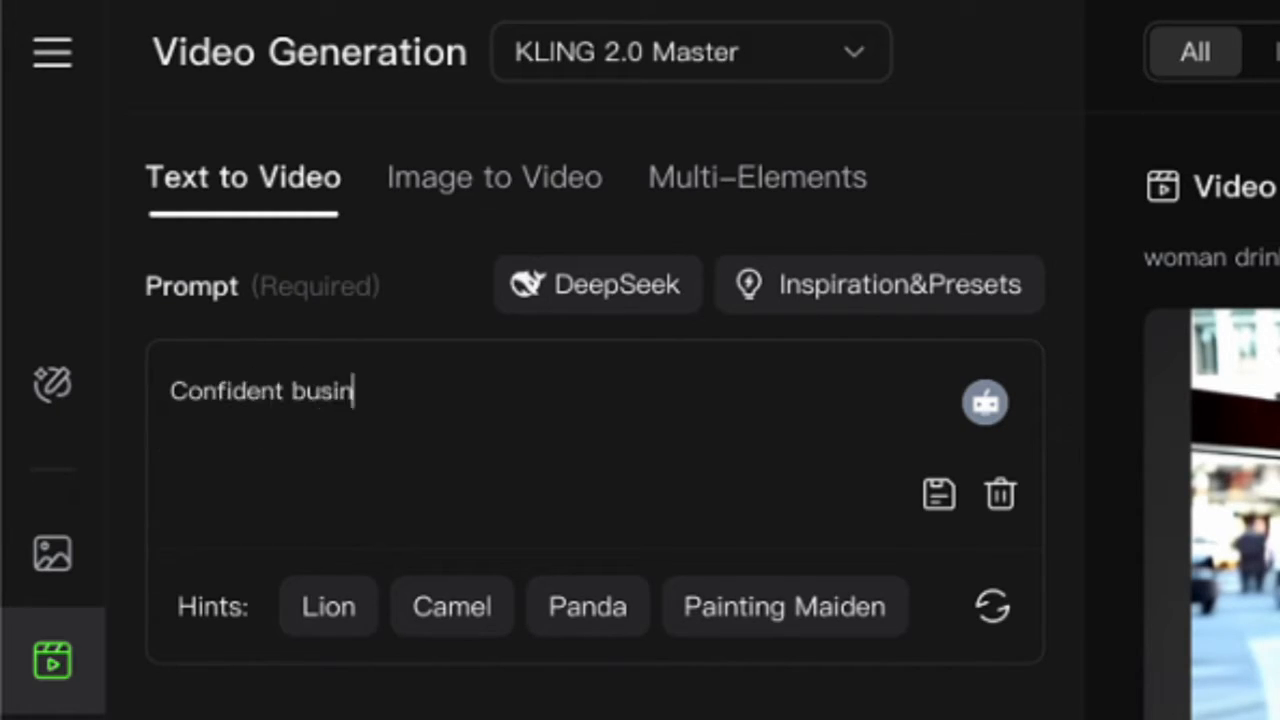
type("esswoman in her 30s with shoulder-length auburn hair, wearing a cream blazer")
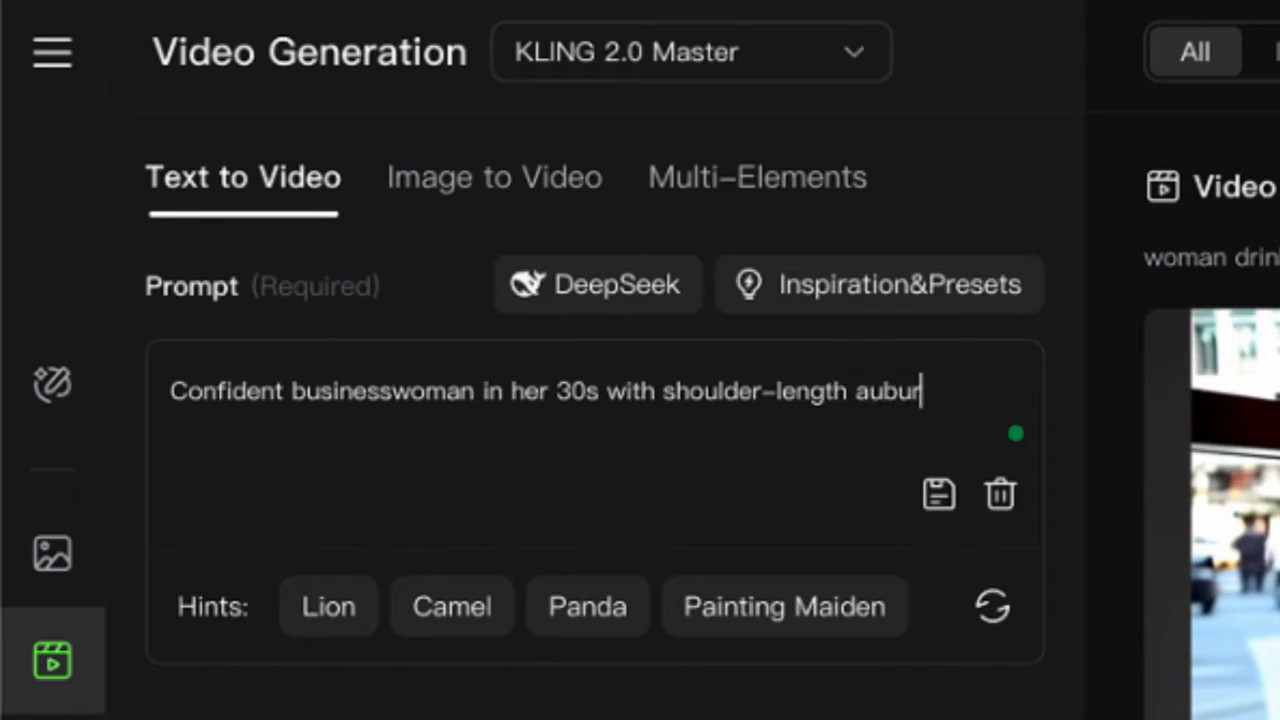
type(" and silver jewelry")
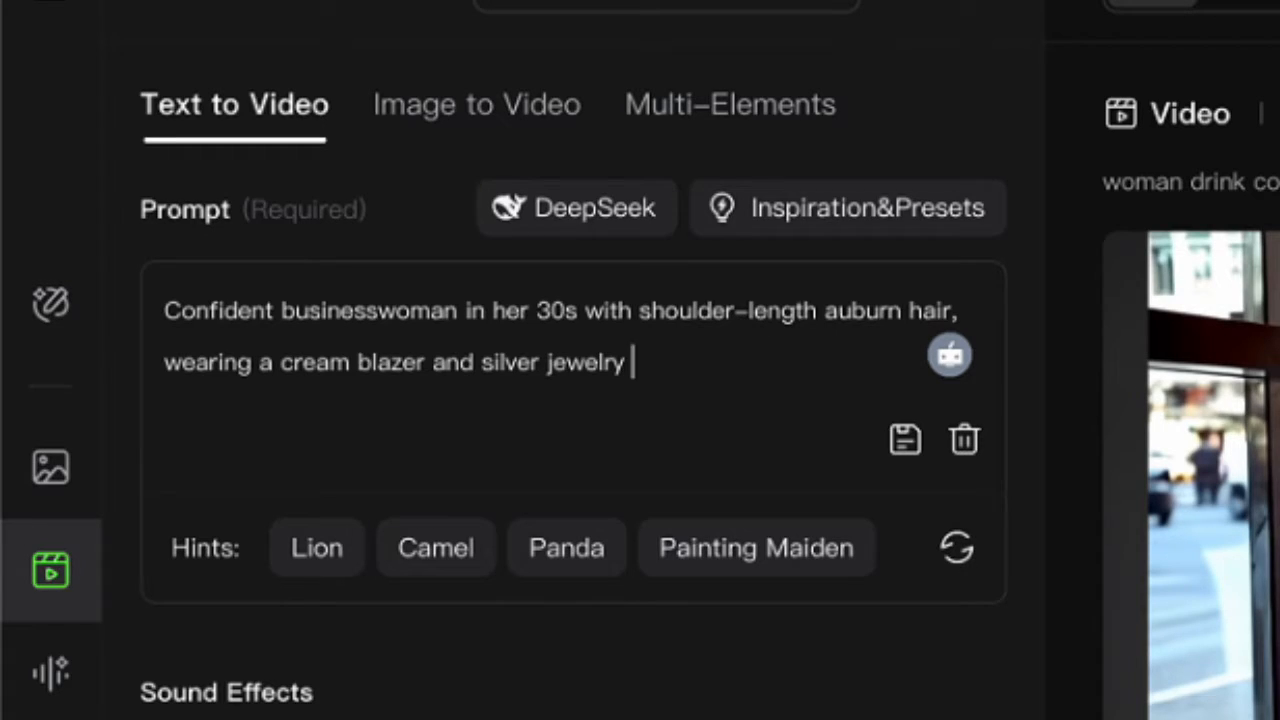
type("drin")
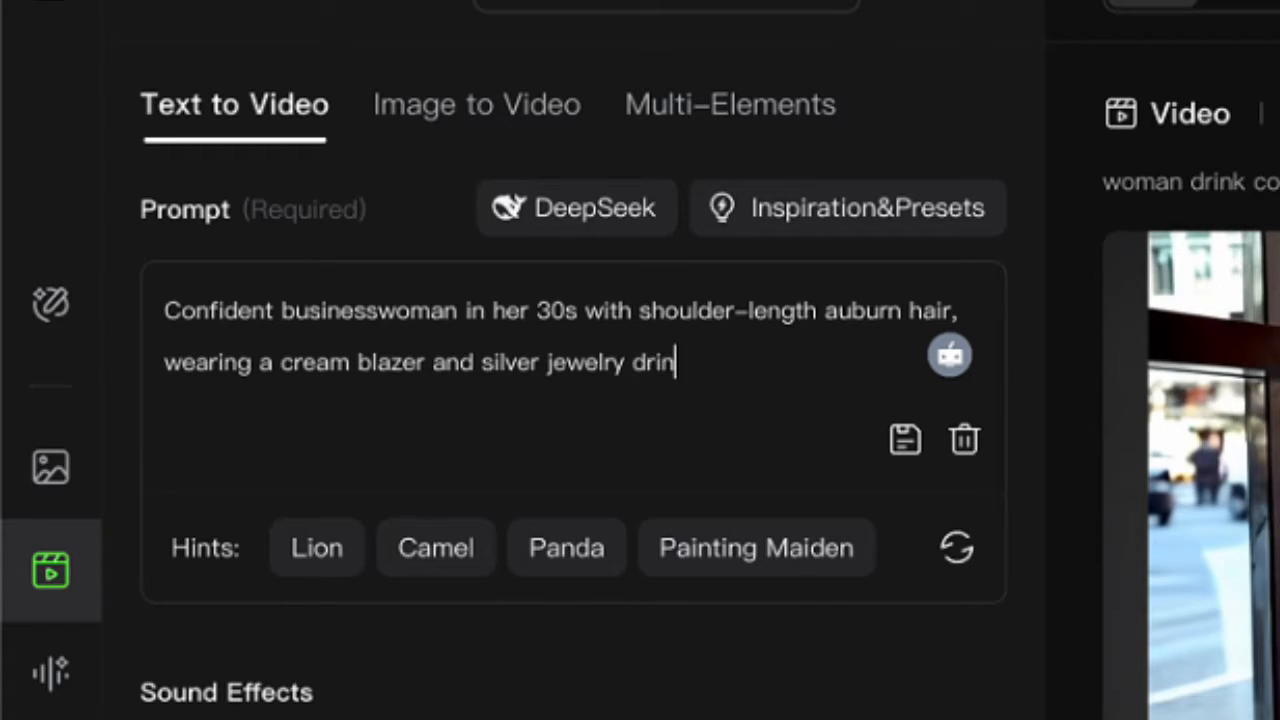
type("king coffee?")
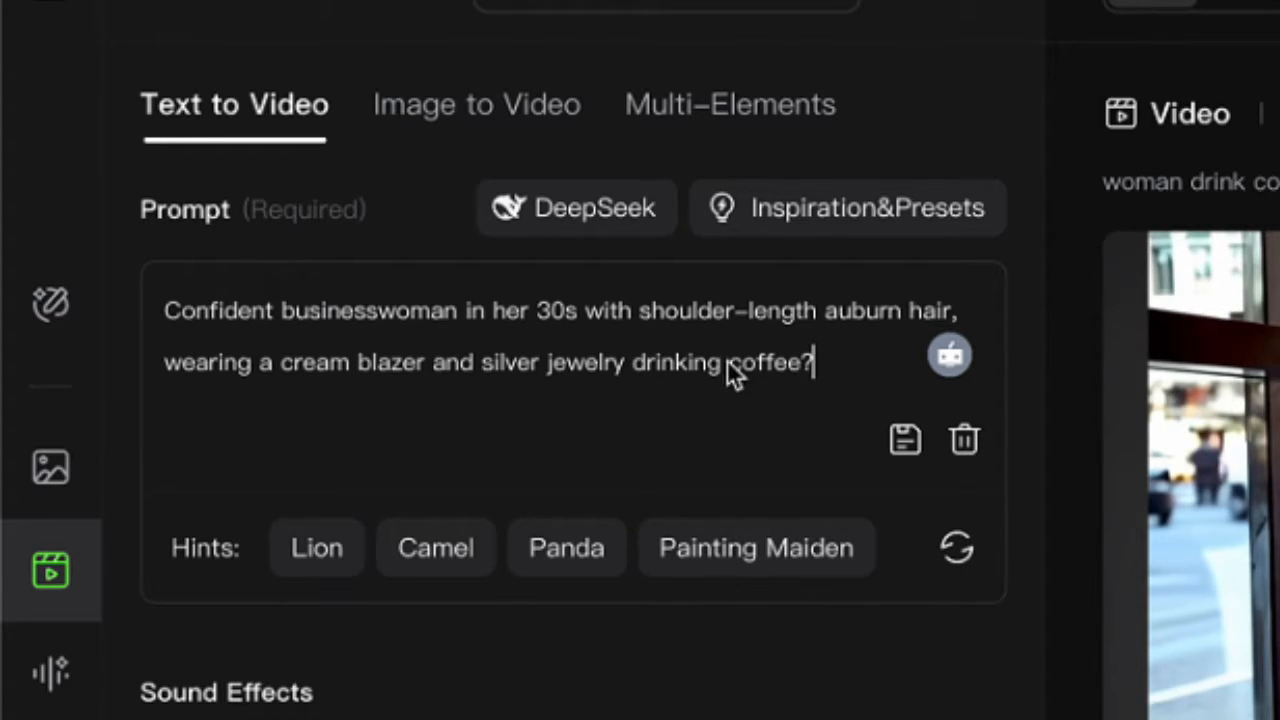
key("ctrl+BackSpace")
key("ctrl+BackSpace")
key("ctrl+BackSpace")
- Add to the prompt "sits by a large window, slowly lifting a ceramic mug to her lips while simultaneously scrolling through emails on her laptop"
type("s")
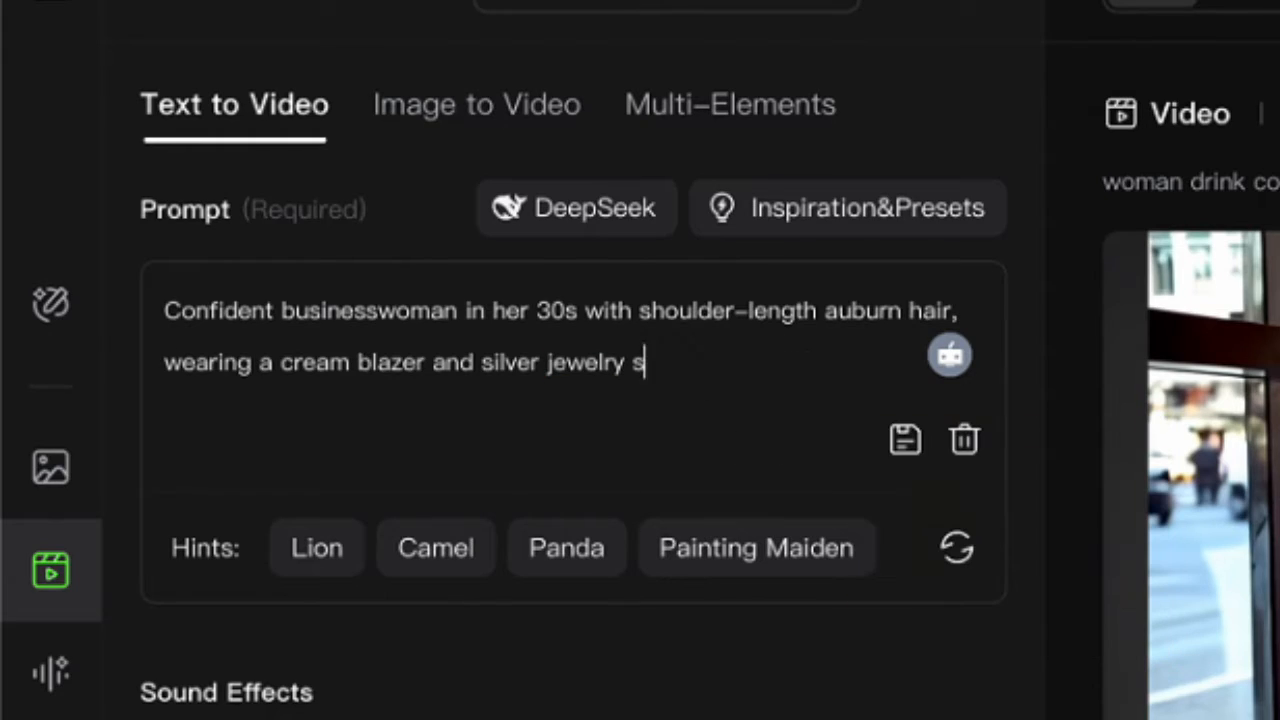
type("its by a large window, slowly lifting a ceramic mug t")
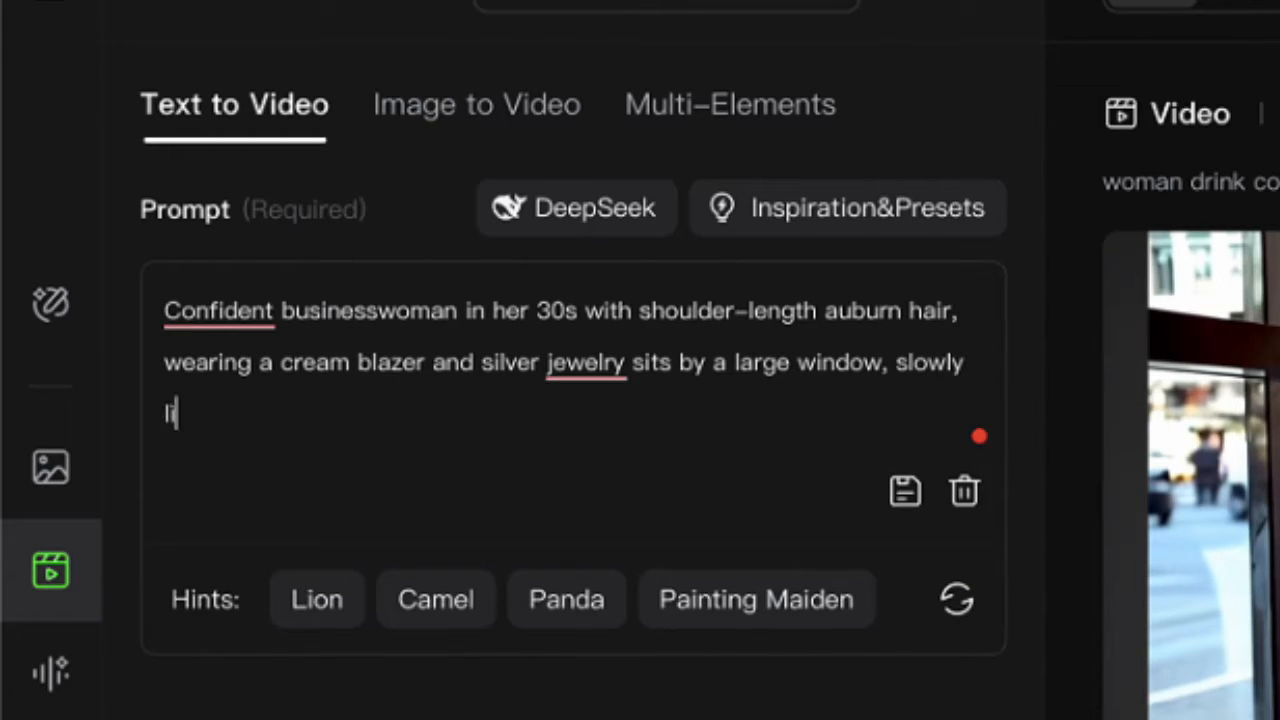
type("o her lip")
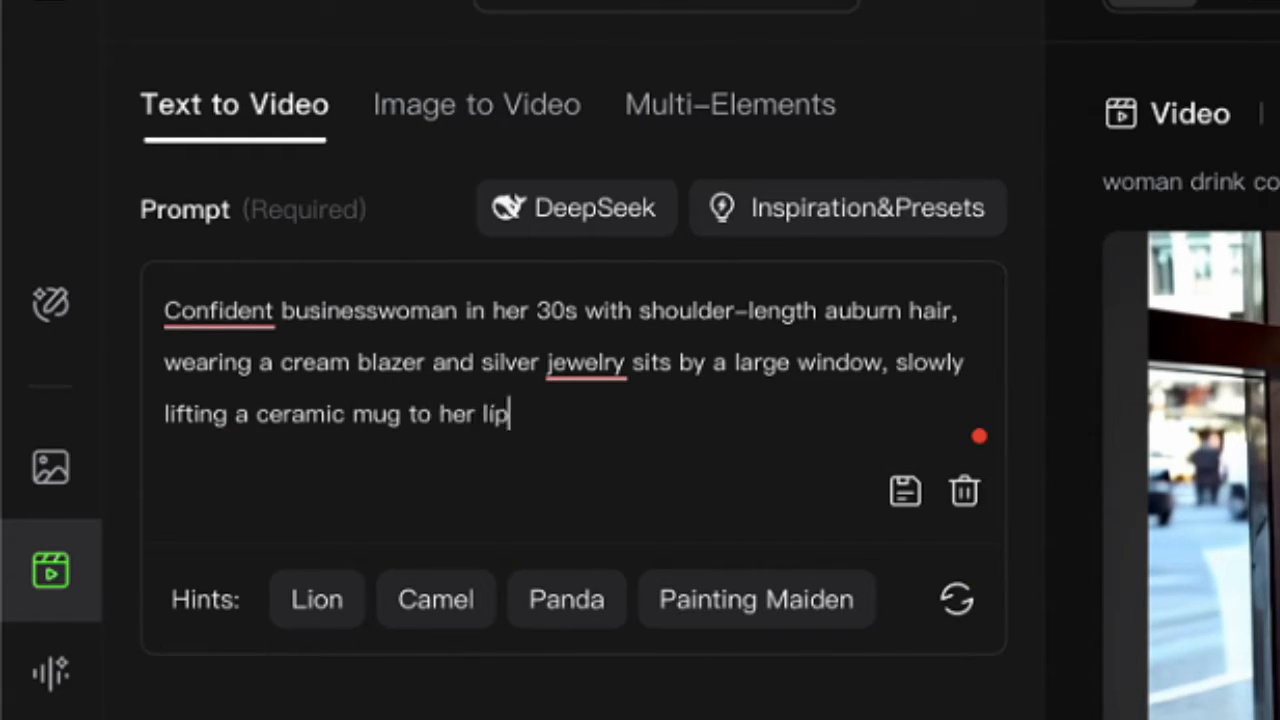
type("s while simultaneously scrolling through emails on her lapto")
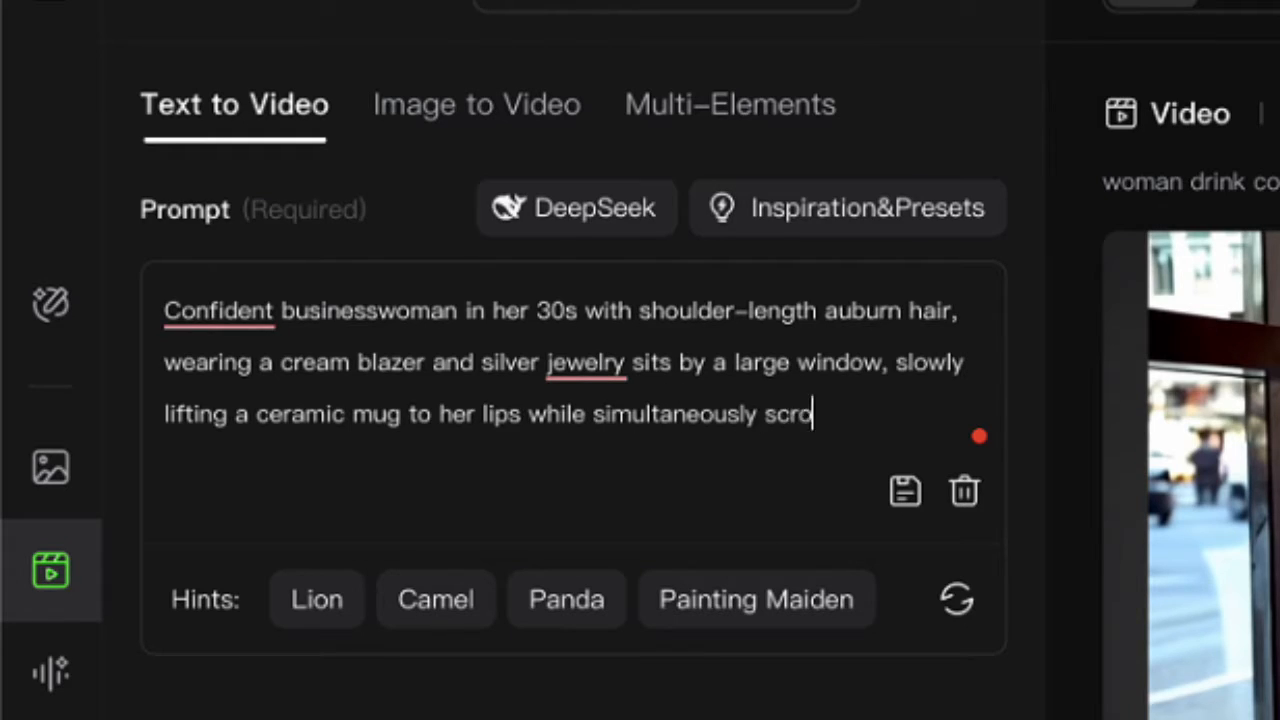
type("p")
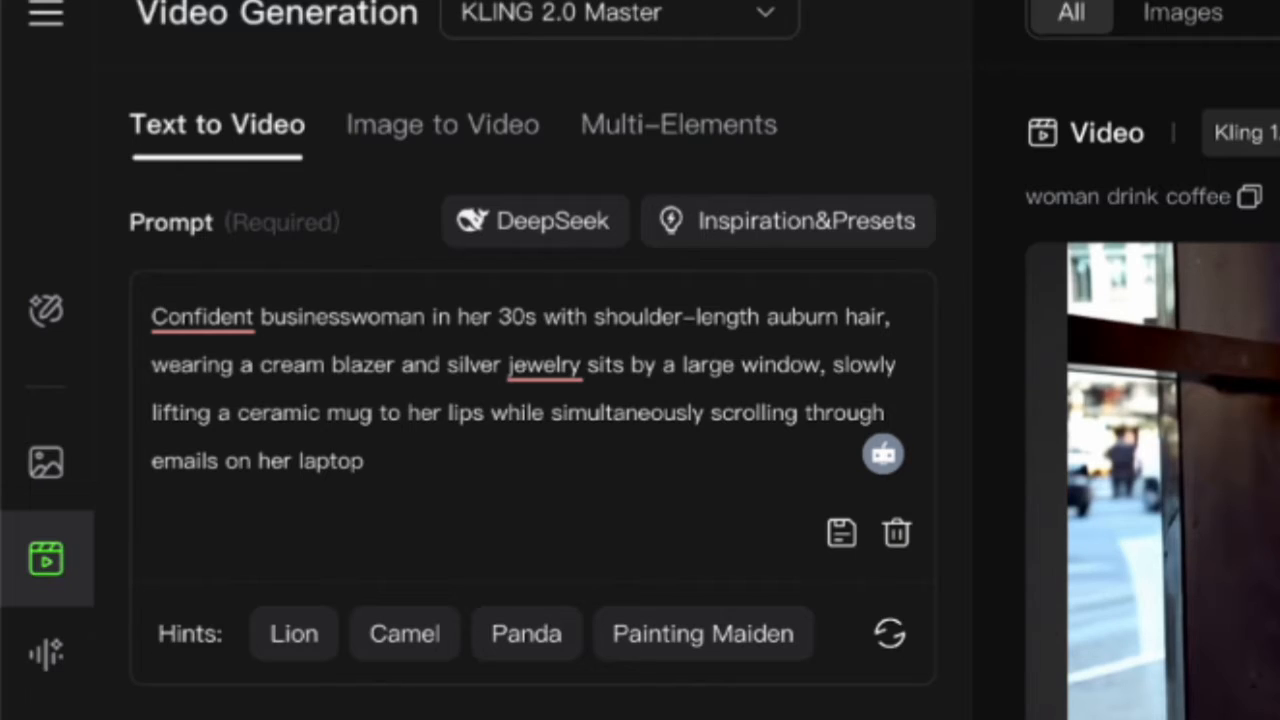
- Continue the prompt with the setting "in a modern, minimalist coffee shop with exposed brick walls and hanging Edison bulbs"
type("in ")
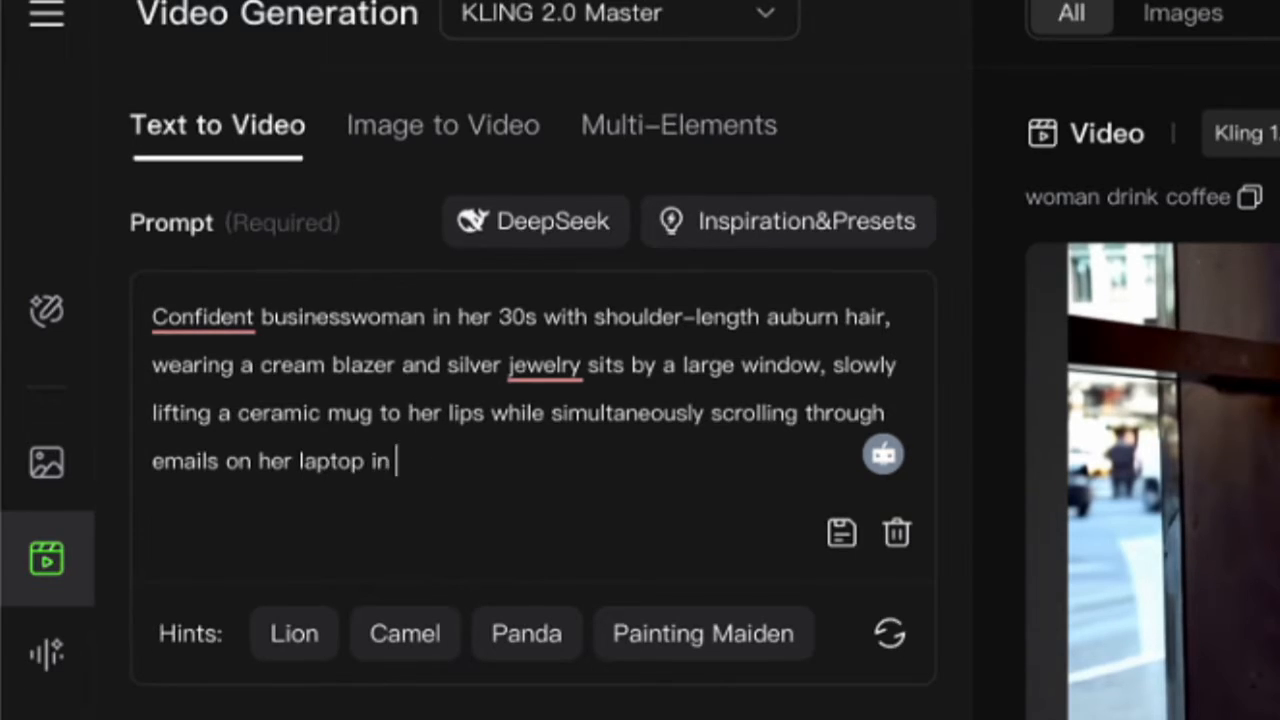
type("a modern, minimalist coffee")
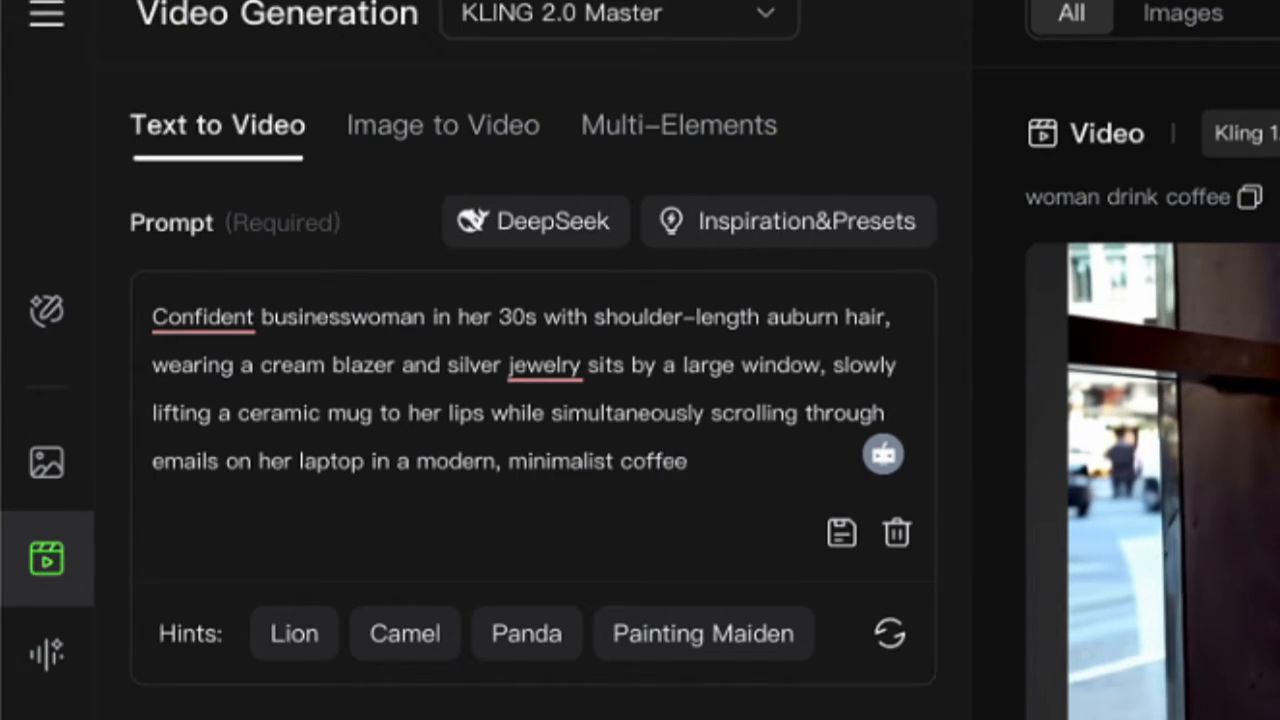
type(" with exposed brick walls")
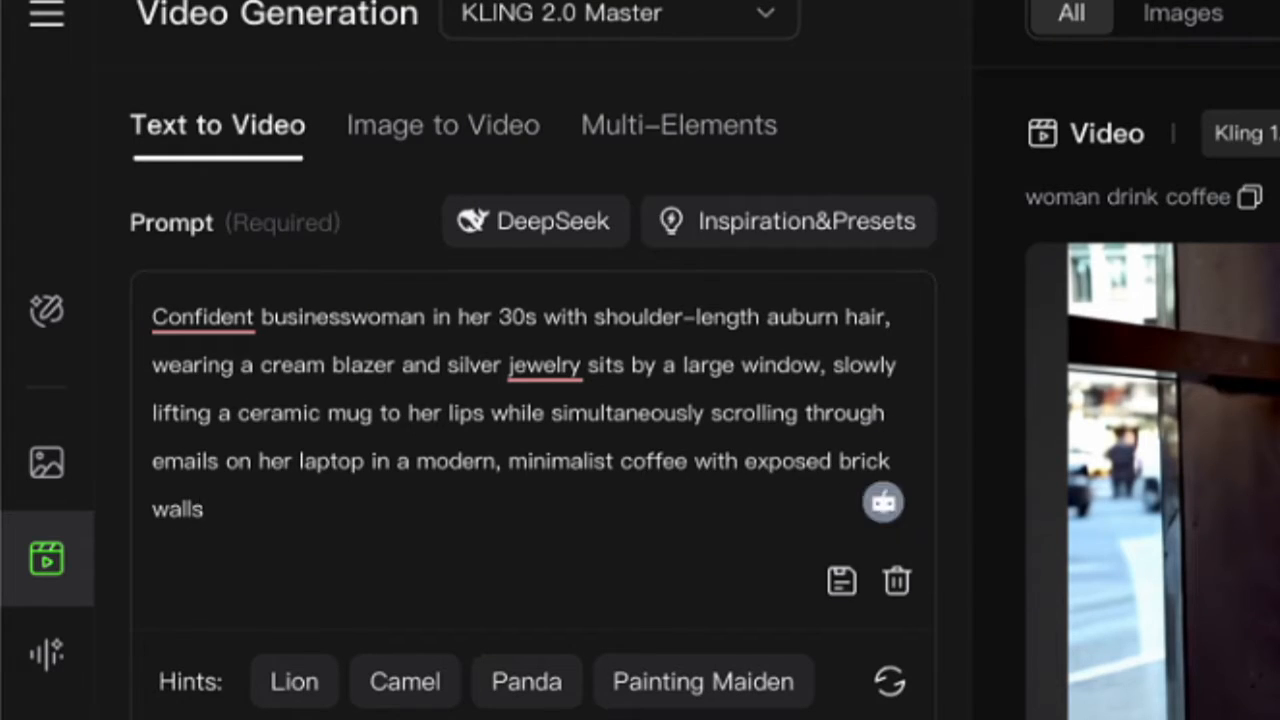
type(" and hanging Edison bulbs")
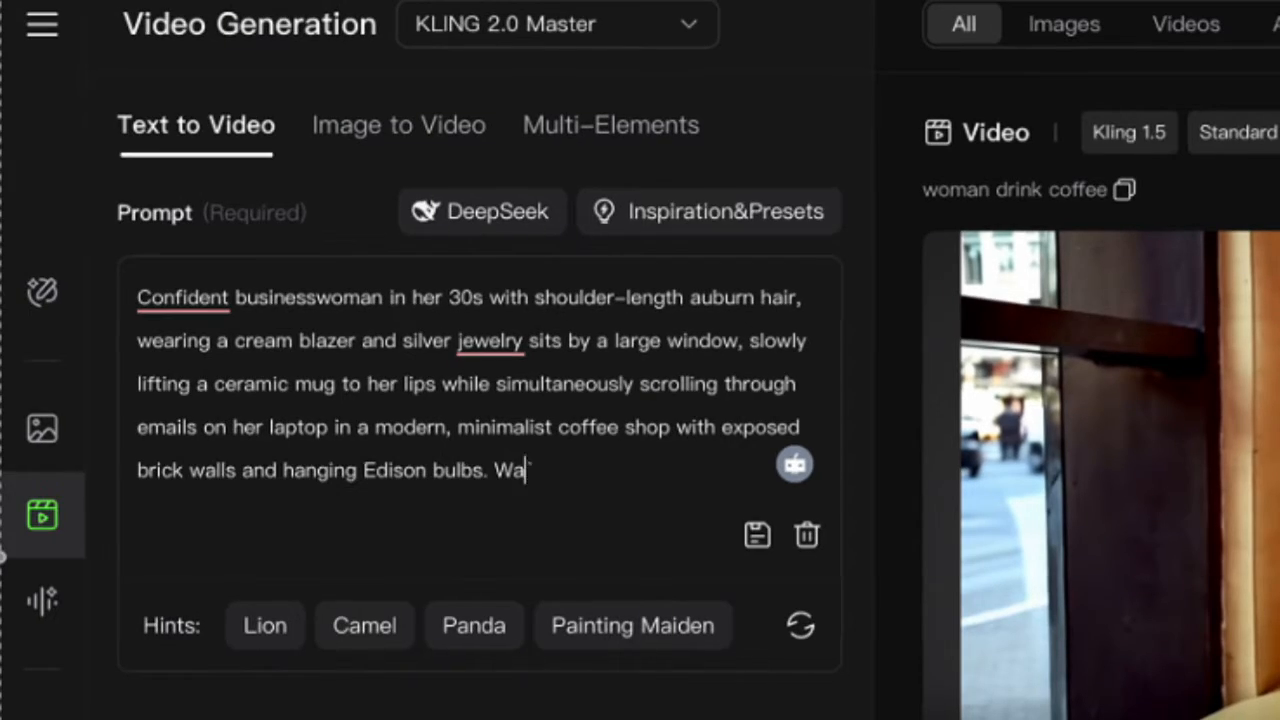
- Append "Warm golden morning sunlight streaming through the window, creating soft shadows across her face, adding a cozy, intimate mood." to the prompt
type("rm golden morning sun")
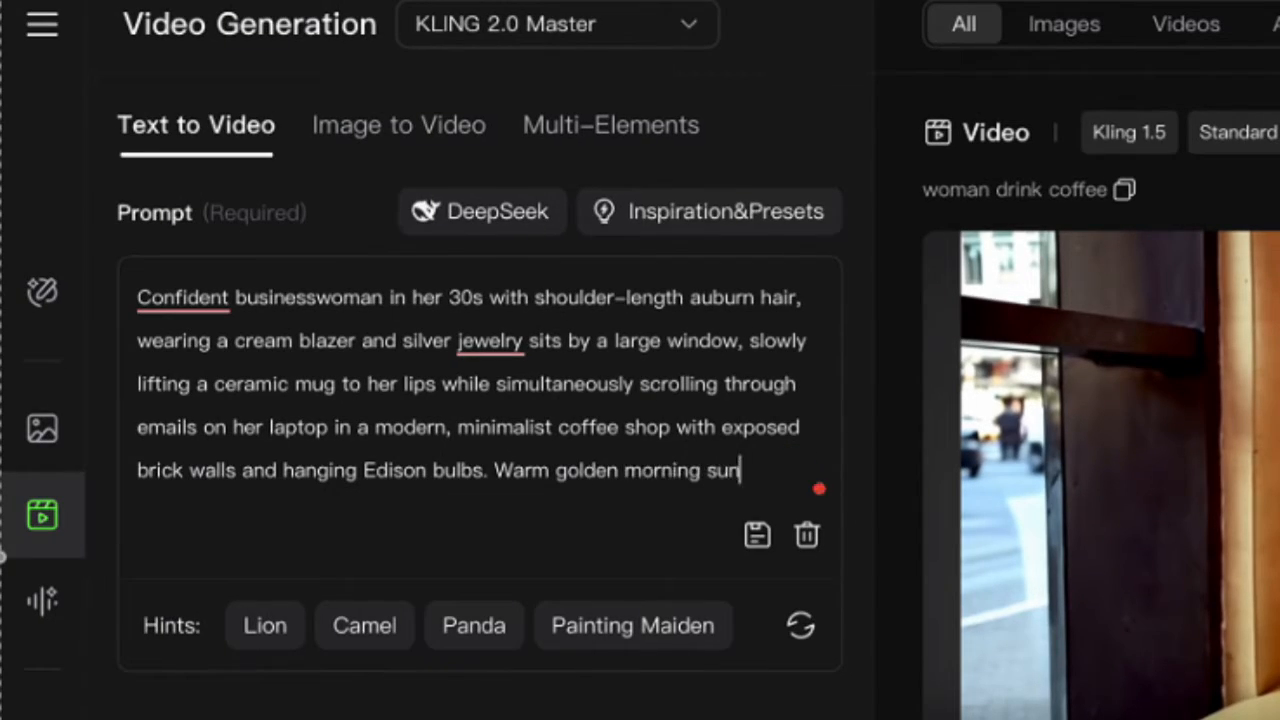
type("light streaming through the window, creating soft ambient")
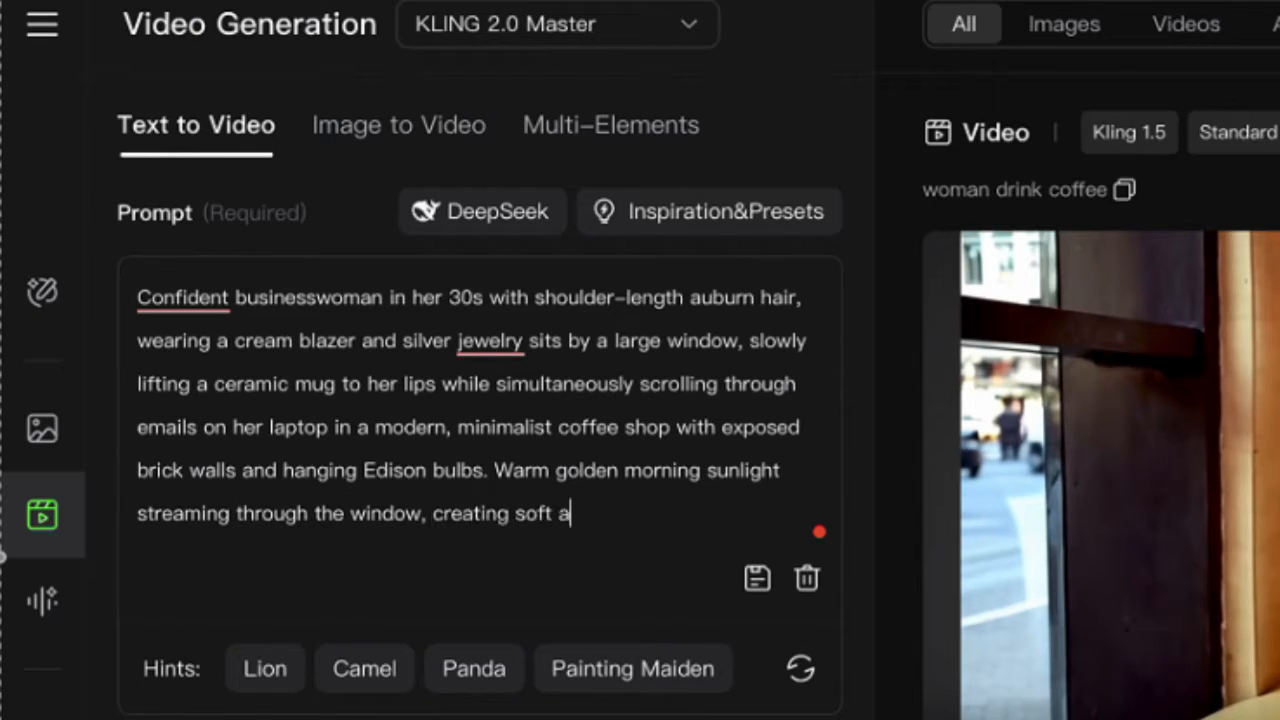
key("BackSpace")
key("BackSpace")
key("BackSpace")
key("BackSpace")
key("BackSpace")
key("BackSpace")
key("BackSpace")
type("shadows across her face")
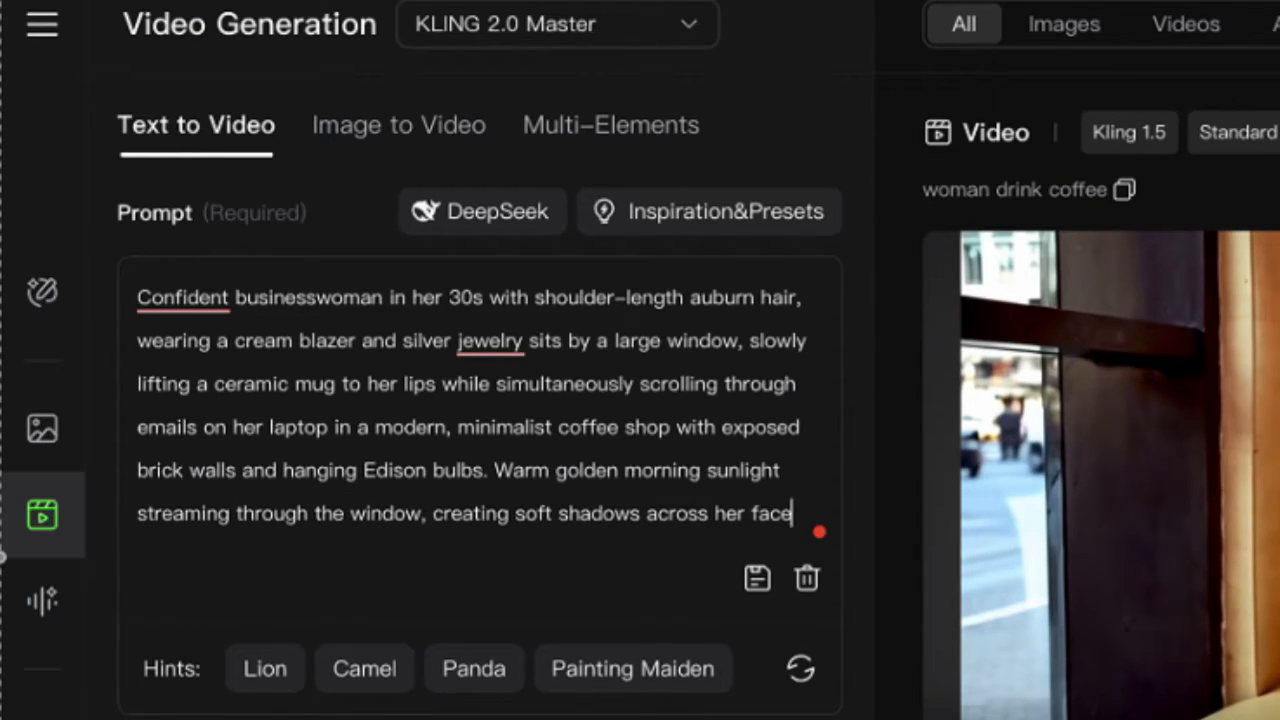
type(", adding a cozy, intimate mood.")
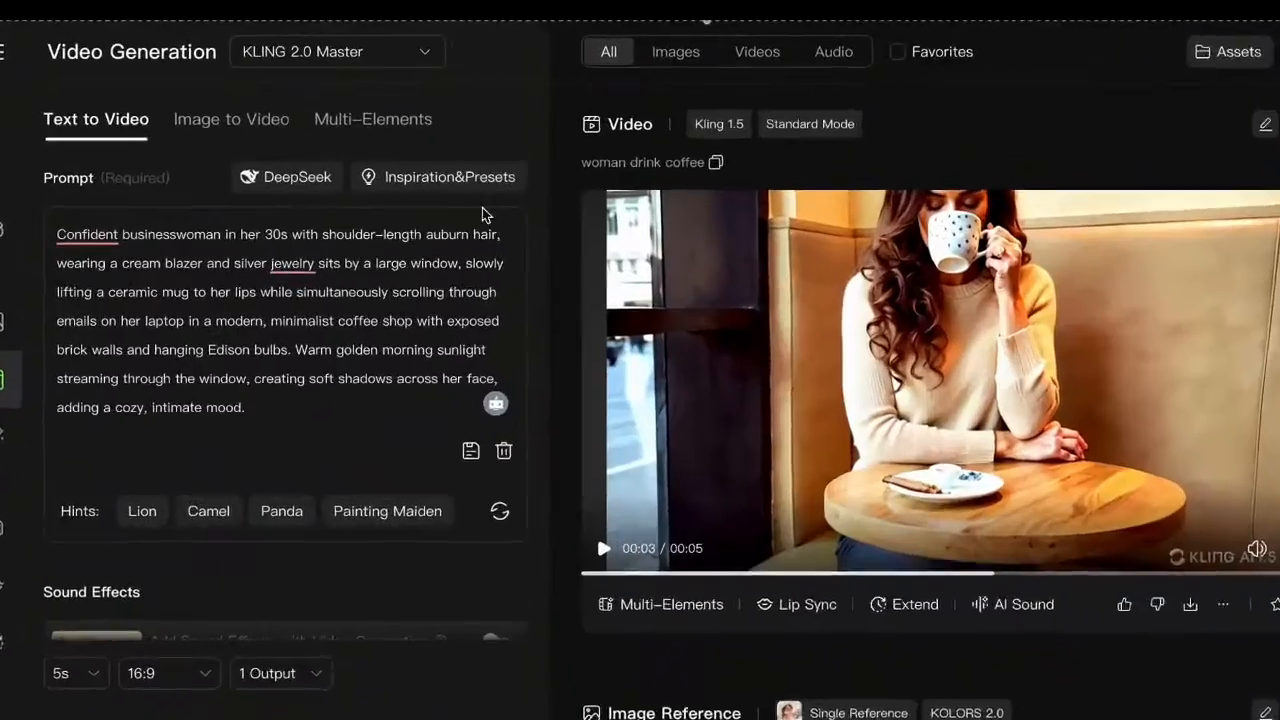
- Append "The camera first focuses on the woman, then", the preset "the camera zooms out" and "to reveal the cafe background." to the prompt
left_click(460, 180)
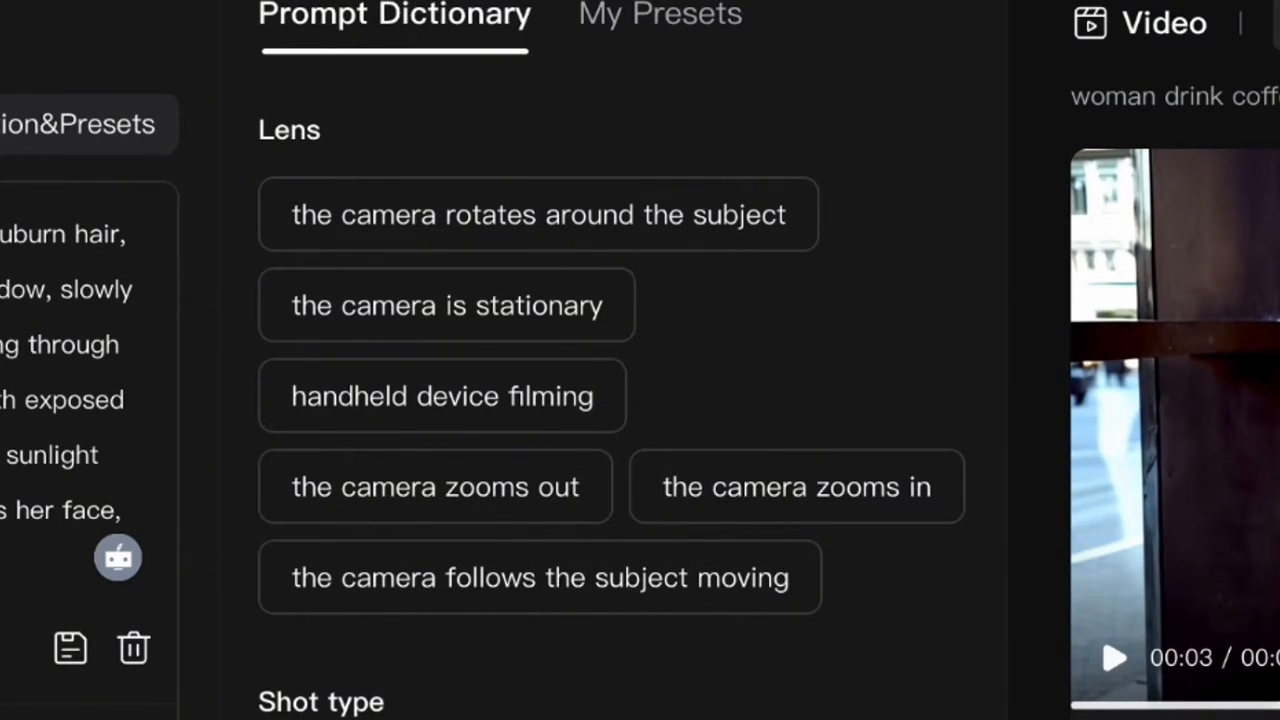
type("the woman,")
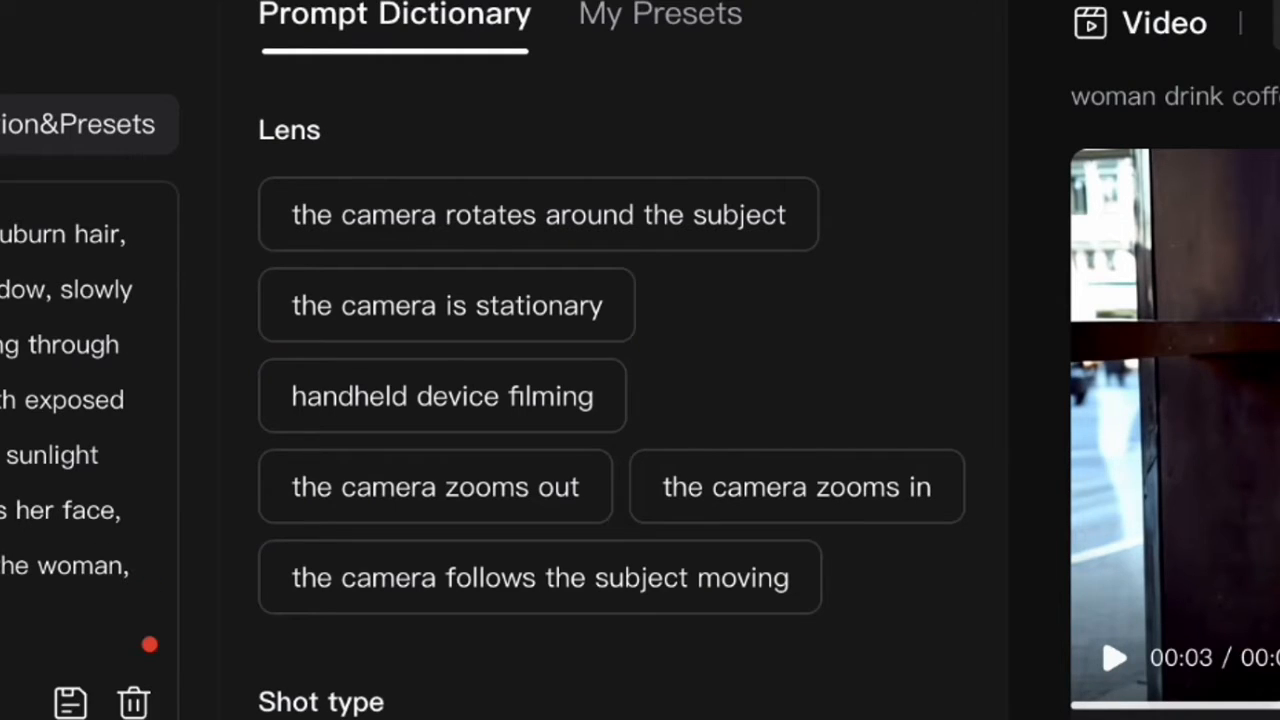
left_click(329, 489)
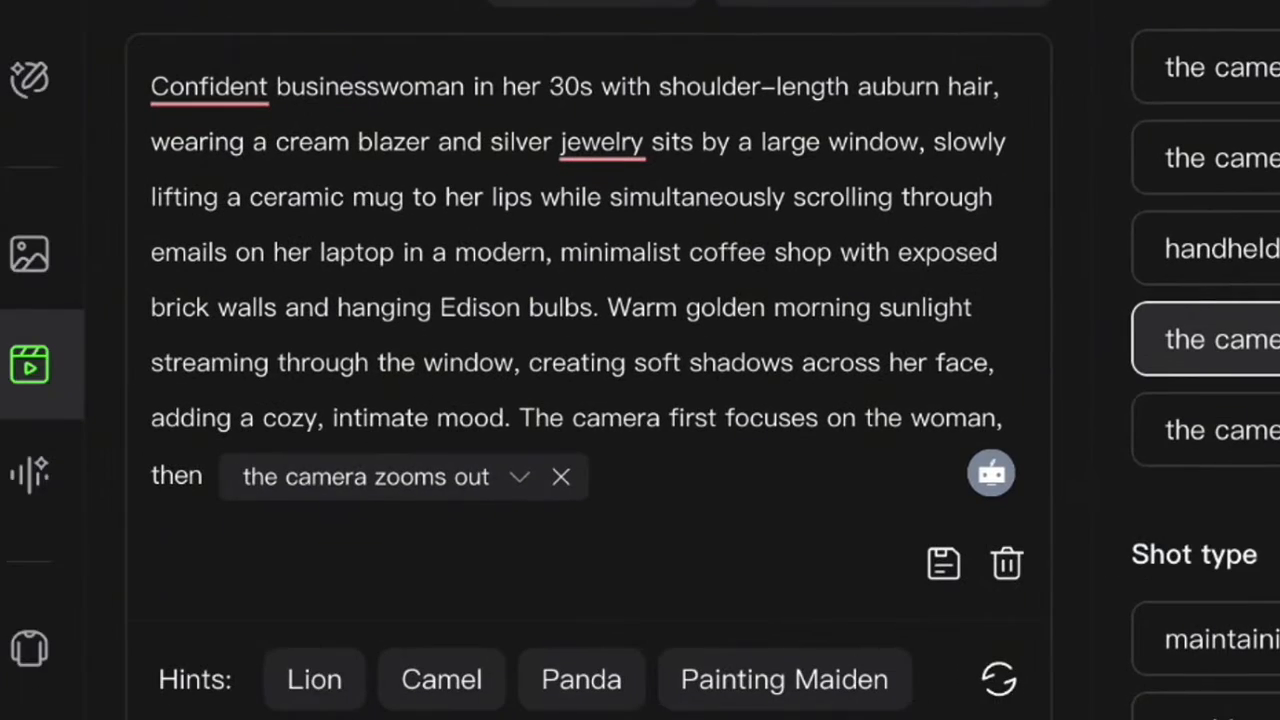
type("to reveal the cafe backgroun")
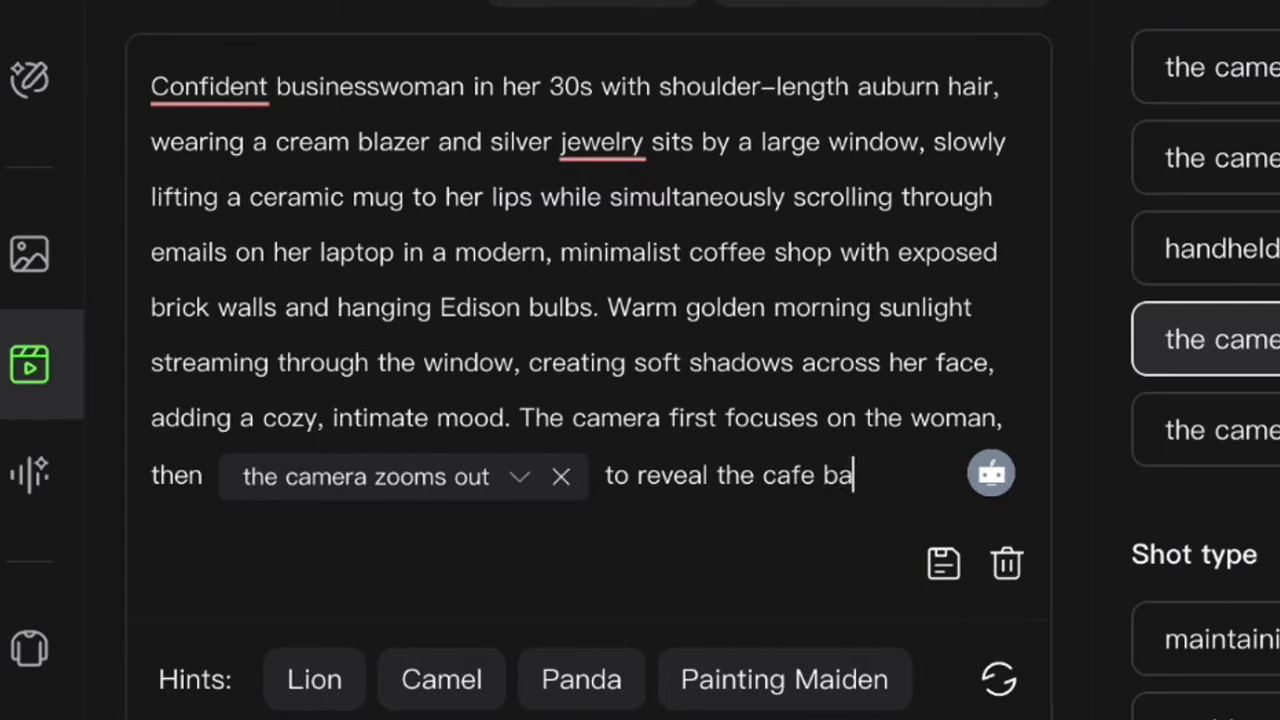
type("d.")
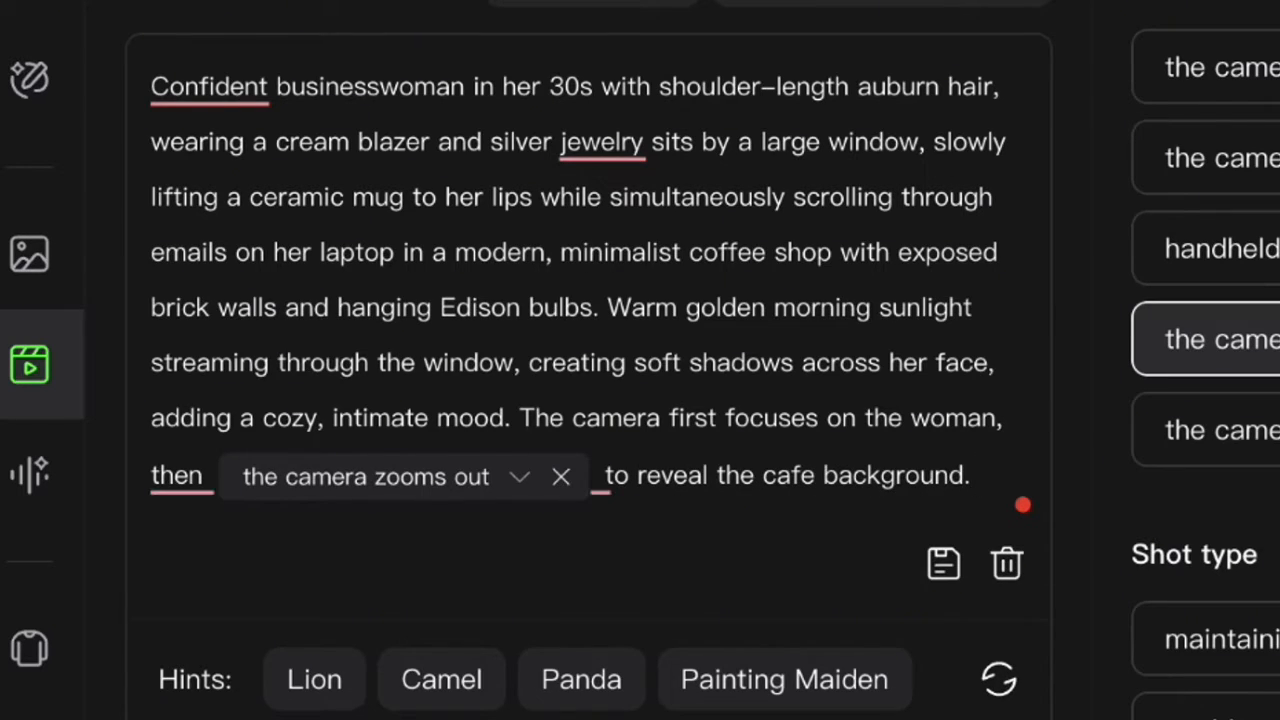
- Add the "rich details" frame preset from the prompt dictionary to the end of the prompt
scroll(1223, 449, "down", 3)
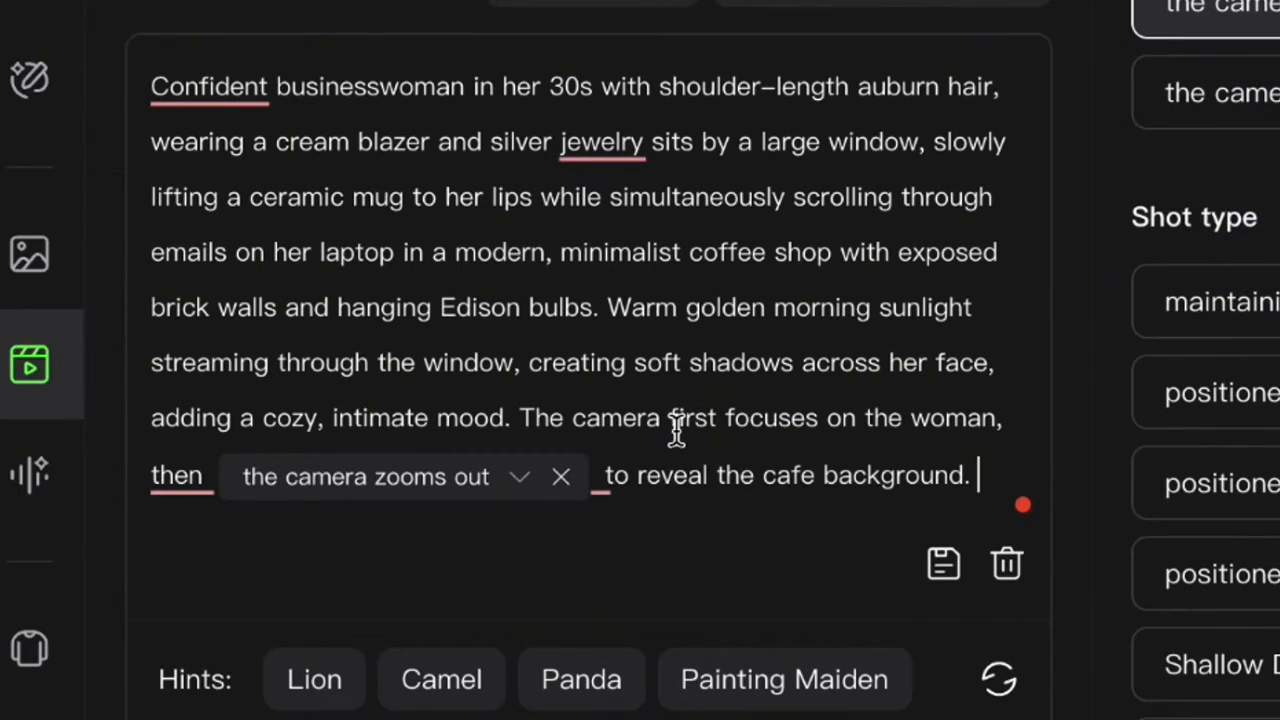
left_click_drag(669, 418, 990, 422)
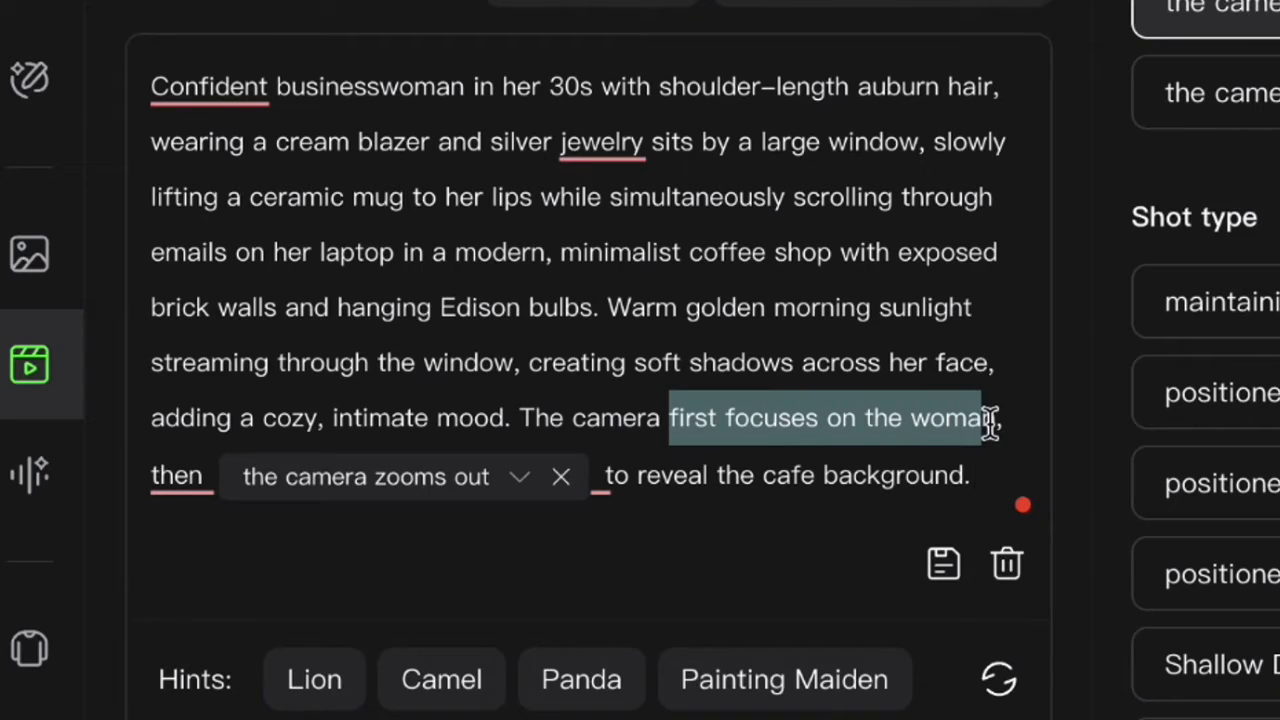
left_click(852, 475)
scroll(1205, 400, "down", 2)
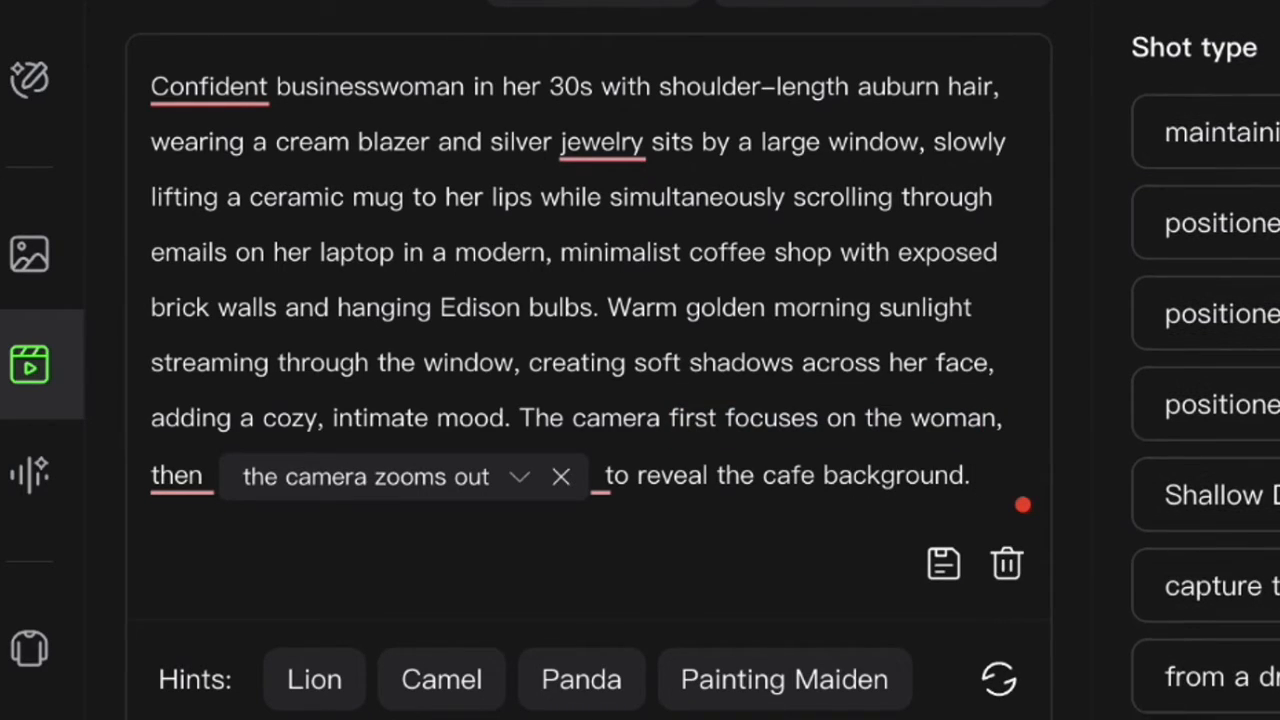
scroll(1205, 400, "down", 4)
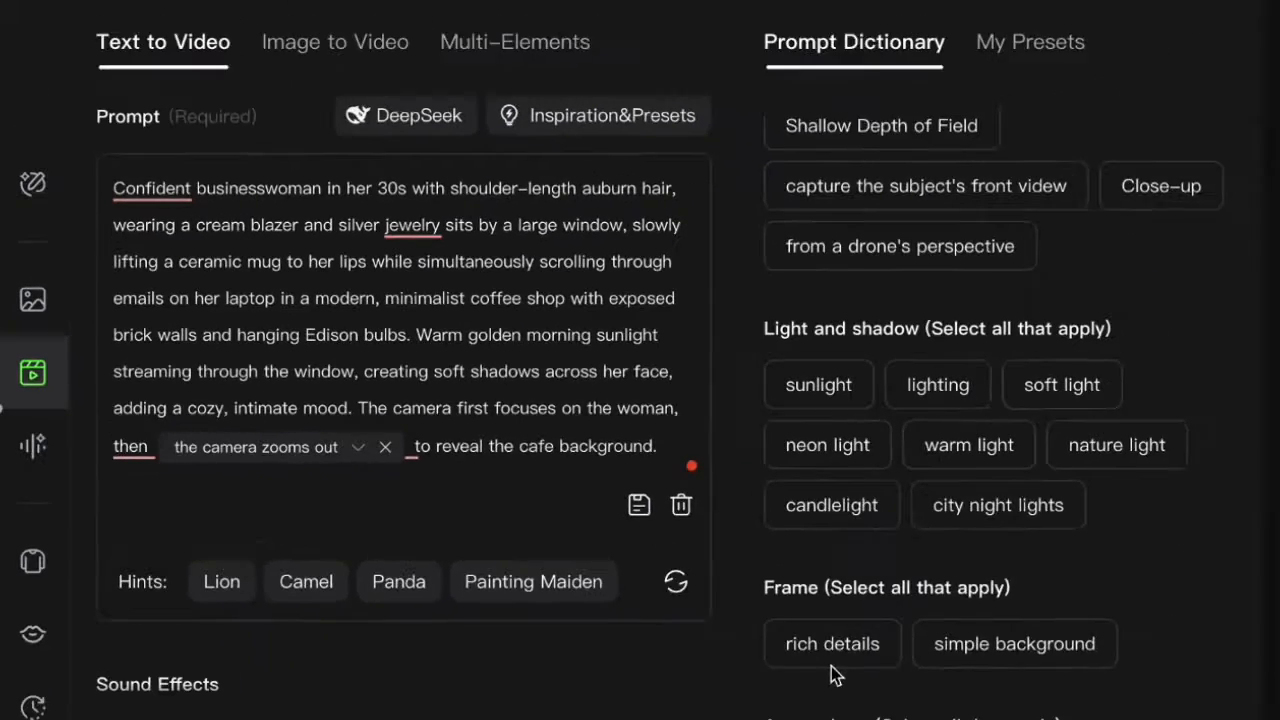
left_click(836, 660)
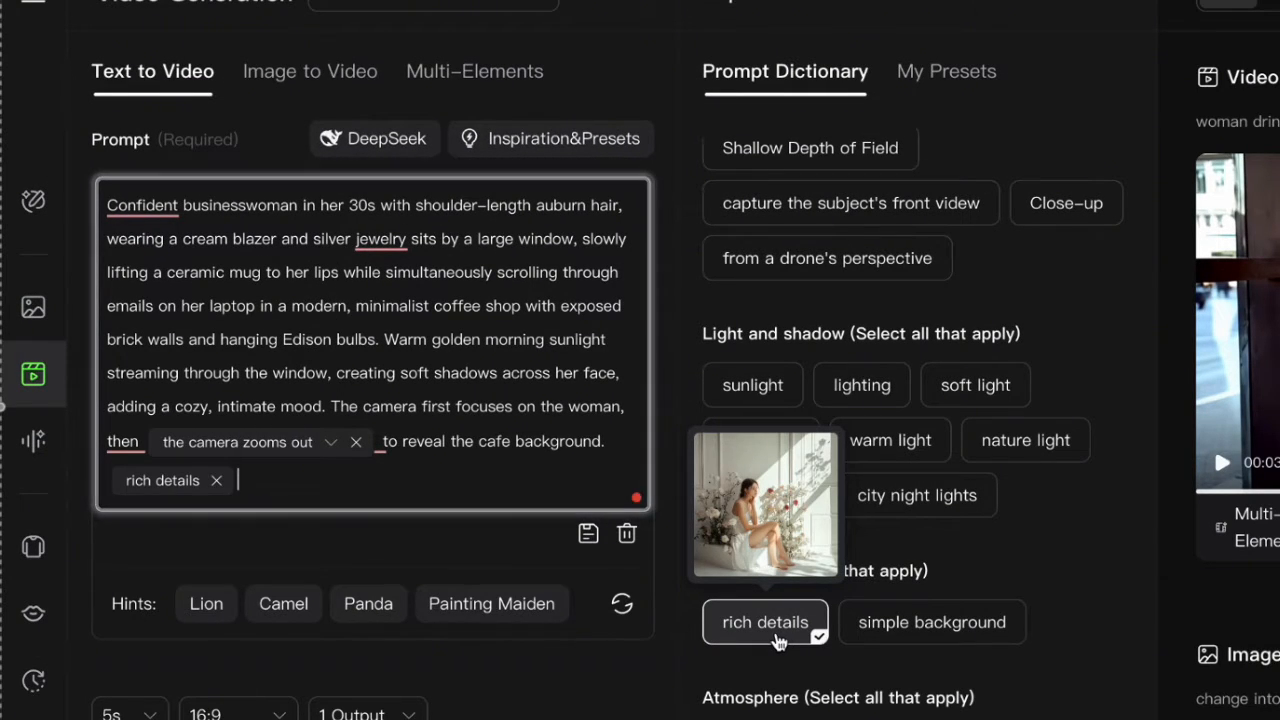
left_click(880, 712)
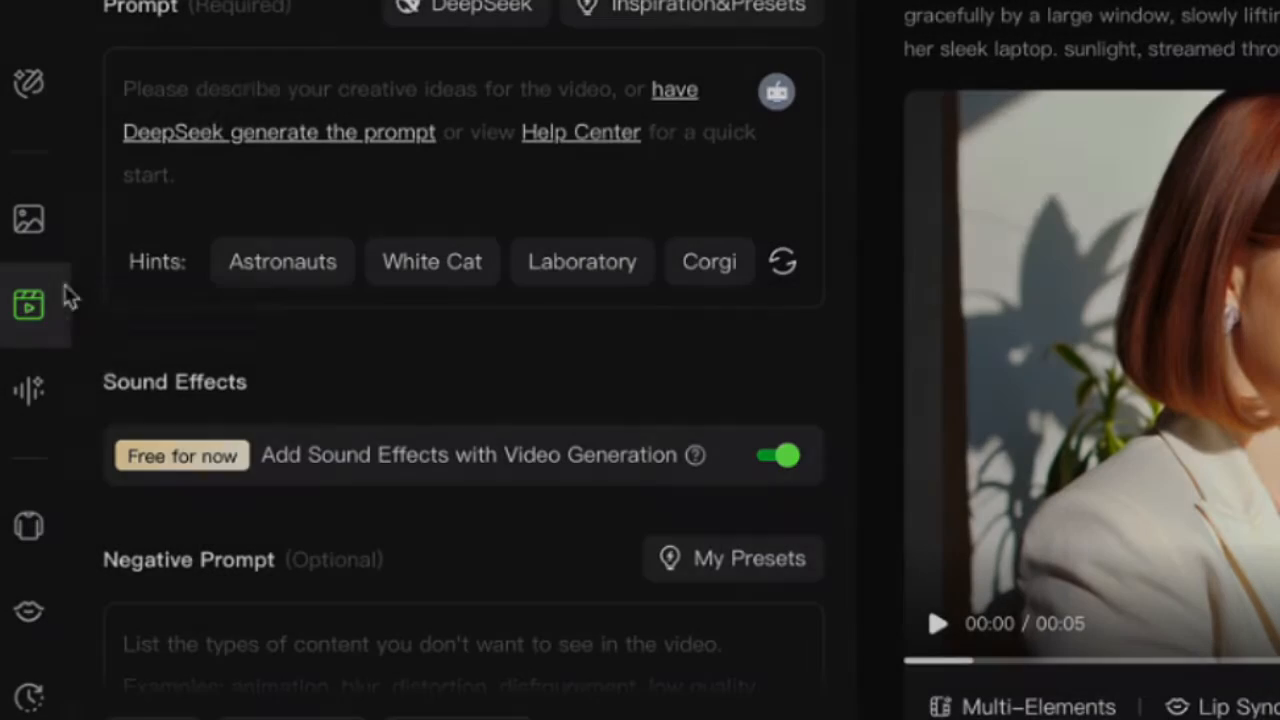
- Paste the long, detailed description of the businesswoman in a café into the empty prompt and review it from start to end
left_click(257, 106)
key("ctrl+v")
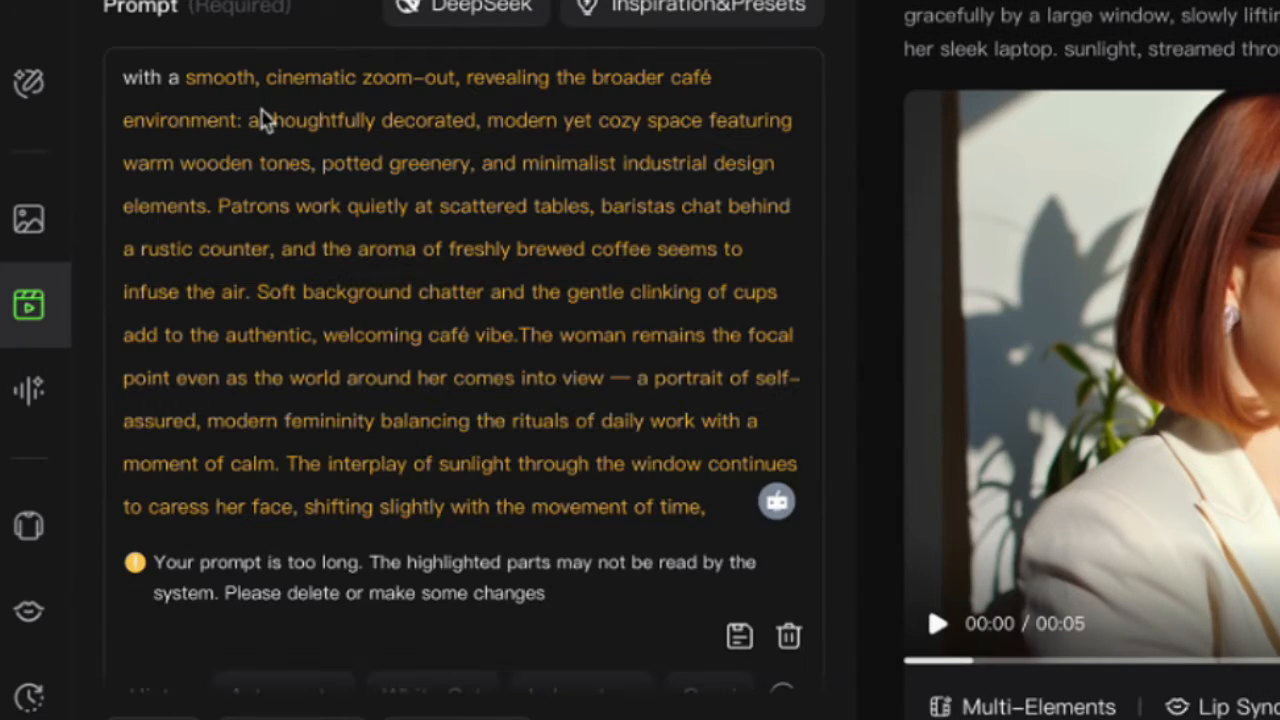
scroll(300, 194, "up", 10)
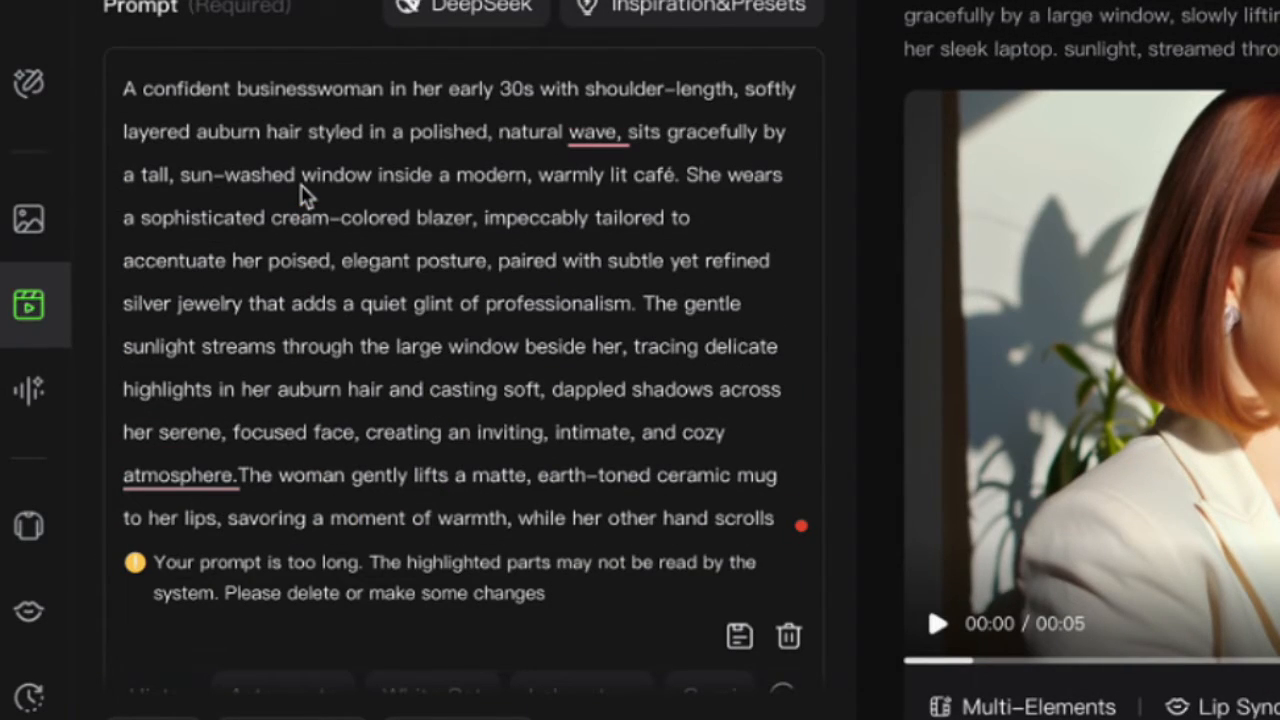
scroll(305, 195, "down", 10)
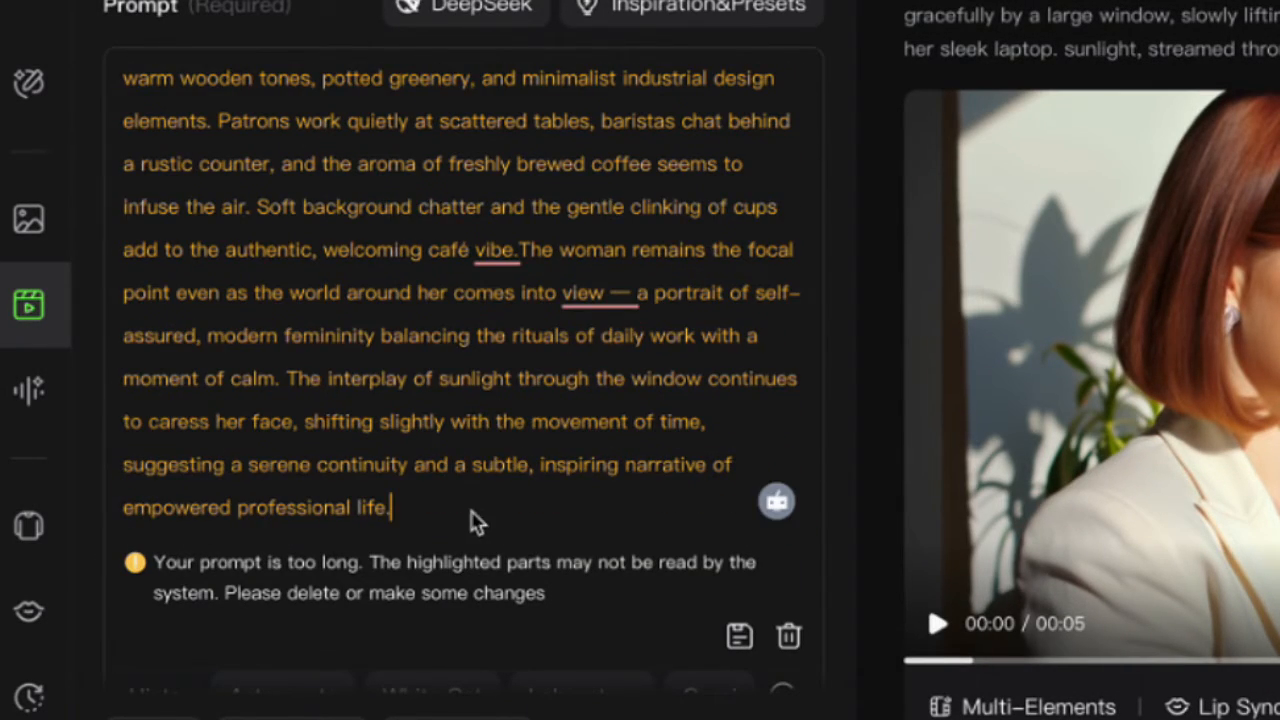
- Add the lens preset "the camera rotates around the subject" and the shot type "maintaining a Close Shot" to the prompt
left_click(752, 8)
left_click(752, 136)
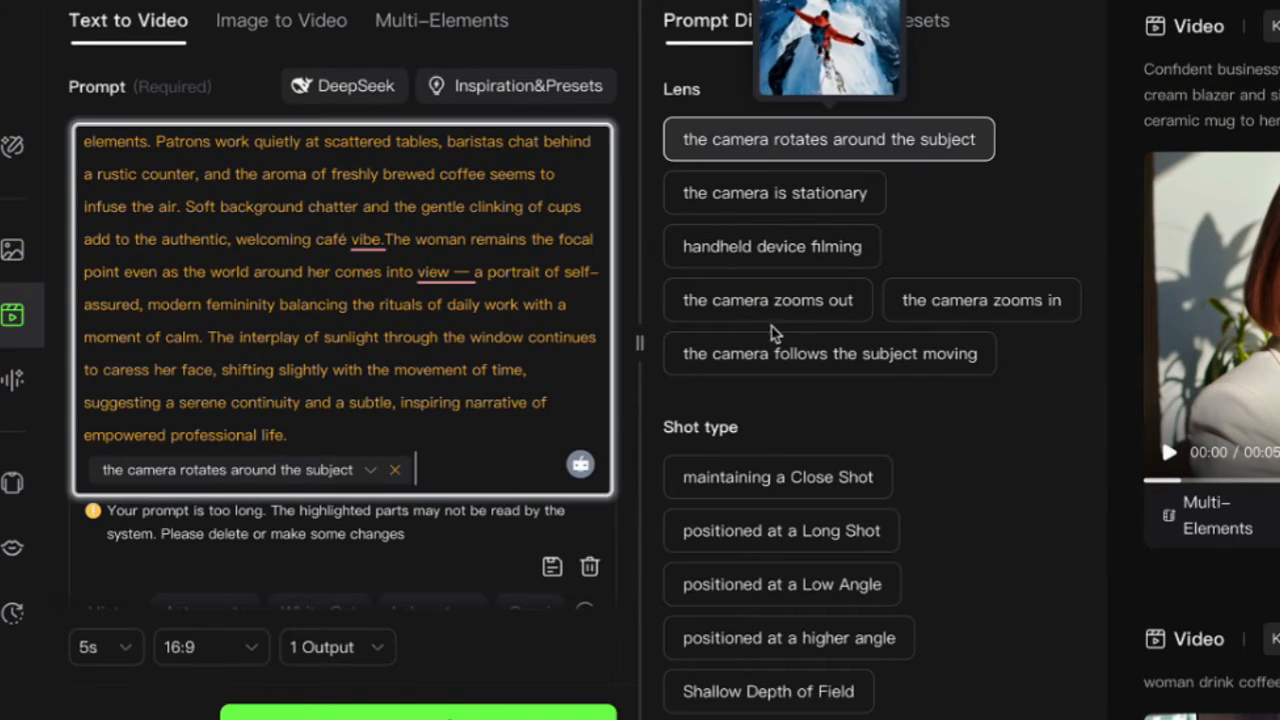
scroll(775, 340, "down", 3)
left_click(775, 340)
- Add the light and shadow presets sunlight, warm light, city night lights and candlelight to the prompt
scroll(775, 340, "down", 5)
left_click(748, 392)
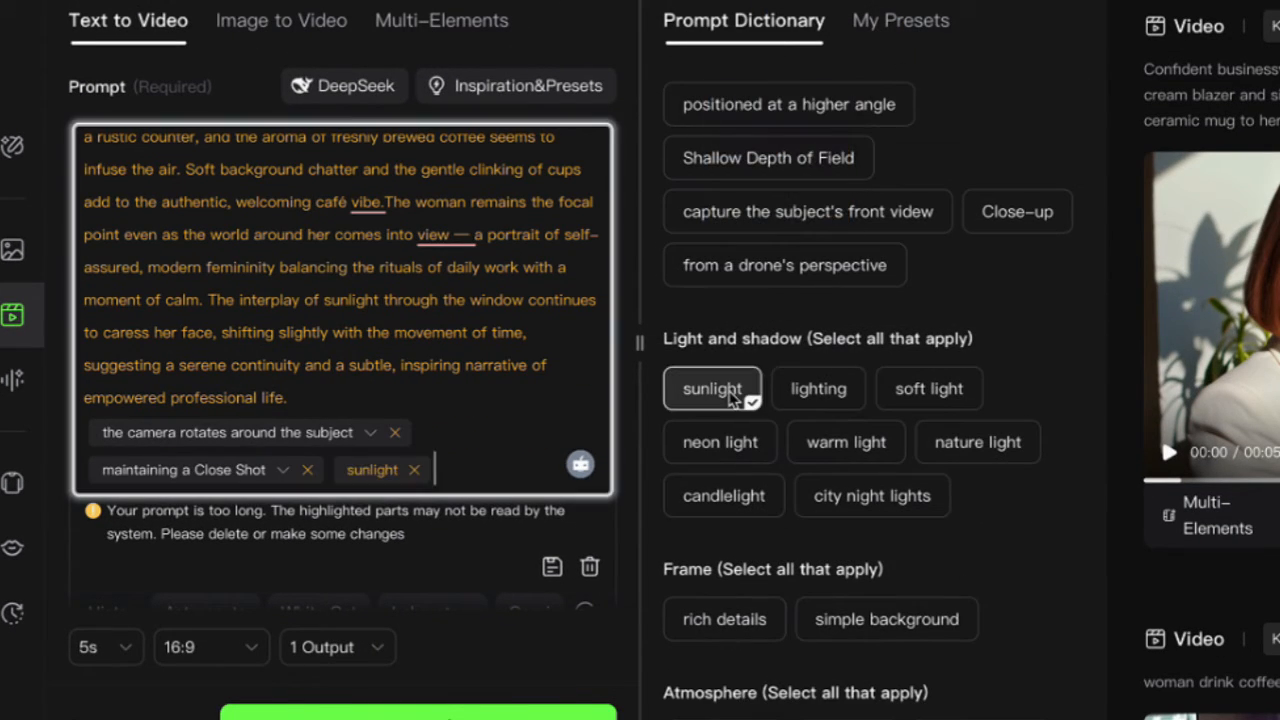
left_click(862, 455)
left_click(872, 495)
left_click(724, 495)
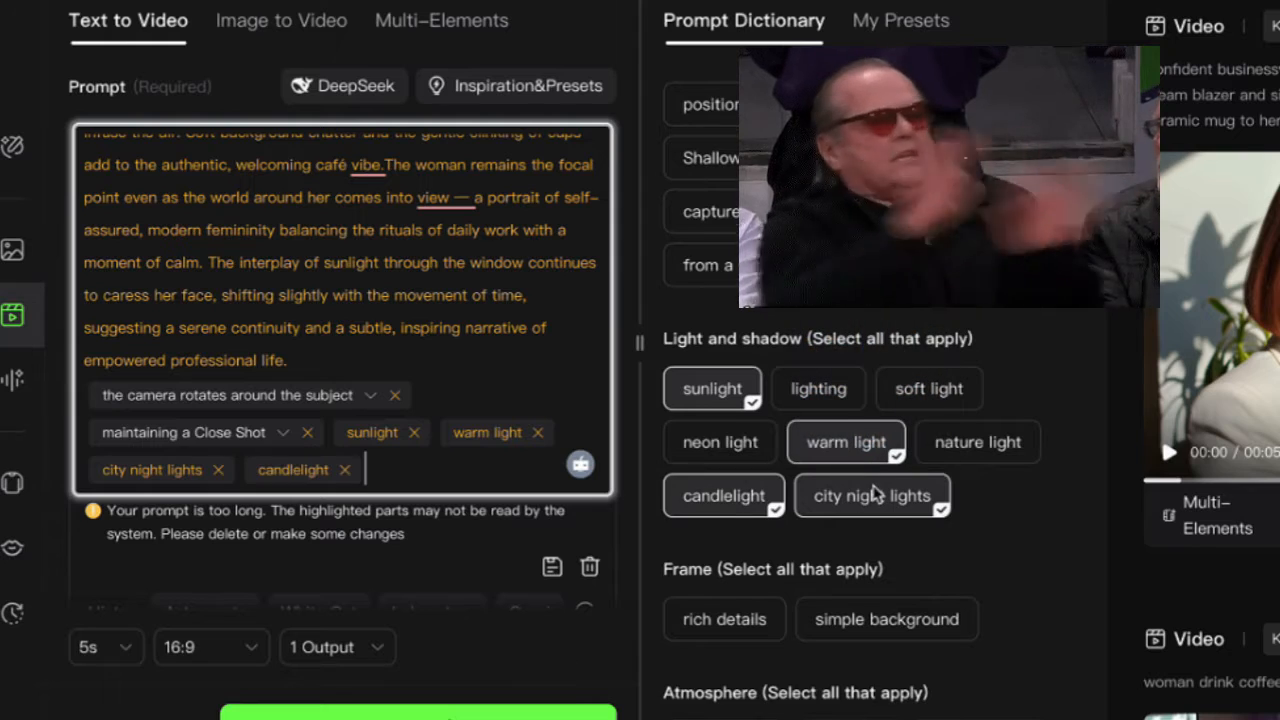
- Add the frame presets rich details and simple background to the café prompt
scroll(760, 575, "down", 1)
left_click(757, 566)
left_click(860, 557)
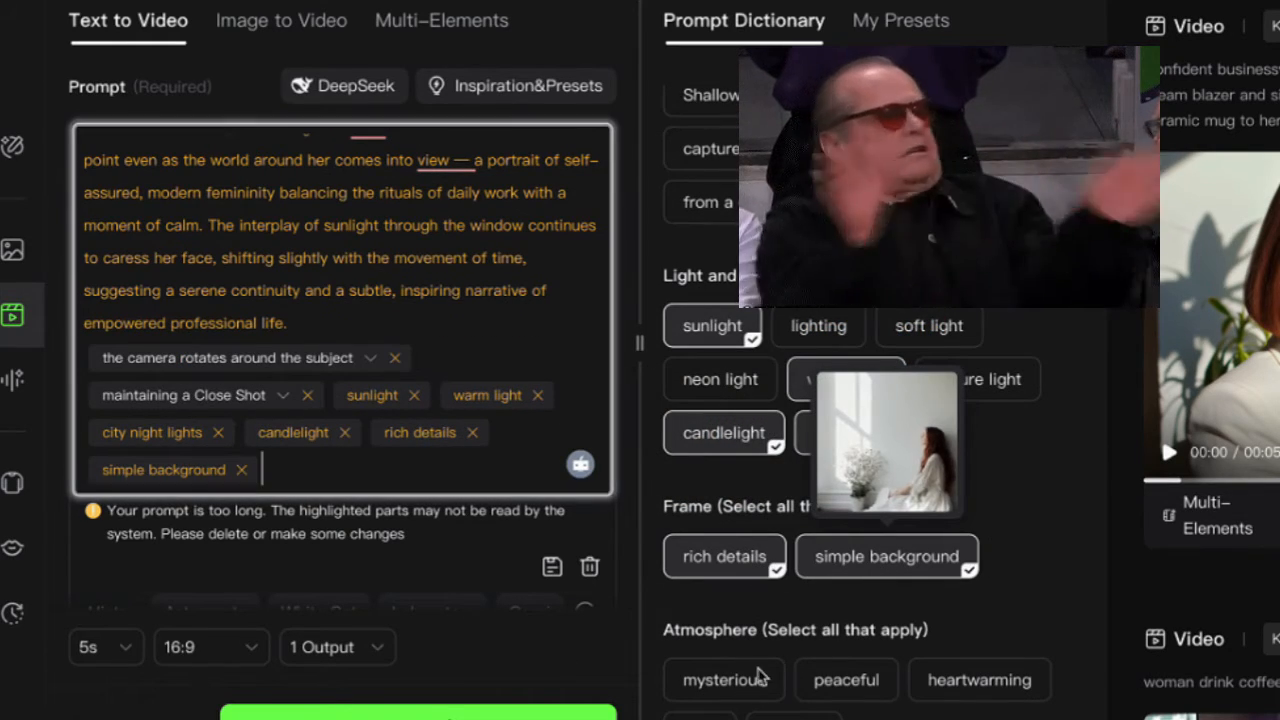
- Add the atmosphere presets mysterious, peaceful, heartwarming, vivid and the one following vivid to the prompt
left_click(724, 680)
left_click(846, 680)
left_click(979, 680)
left_click(700, 715)
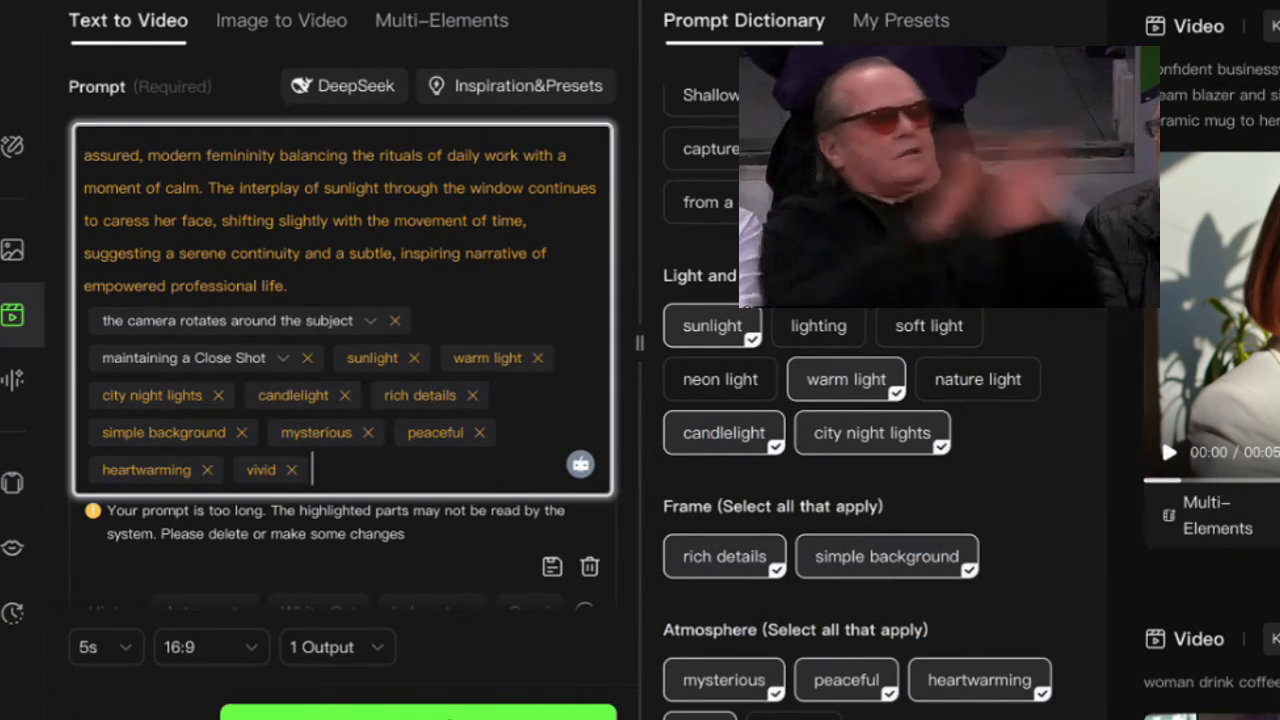
left_click(795, 715)
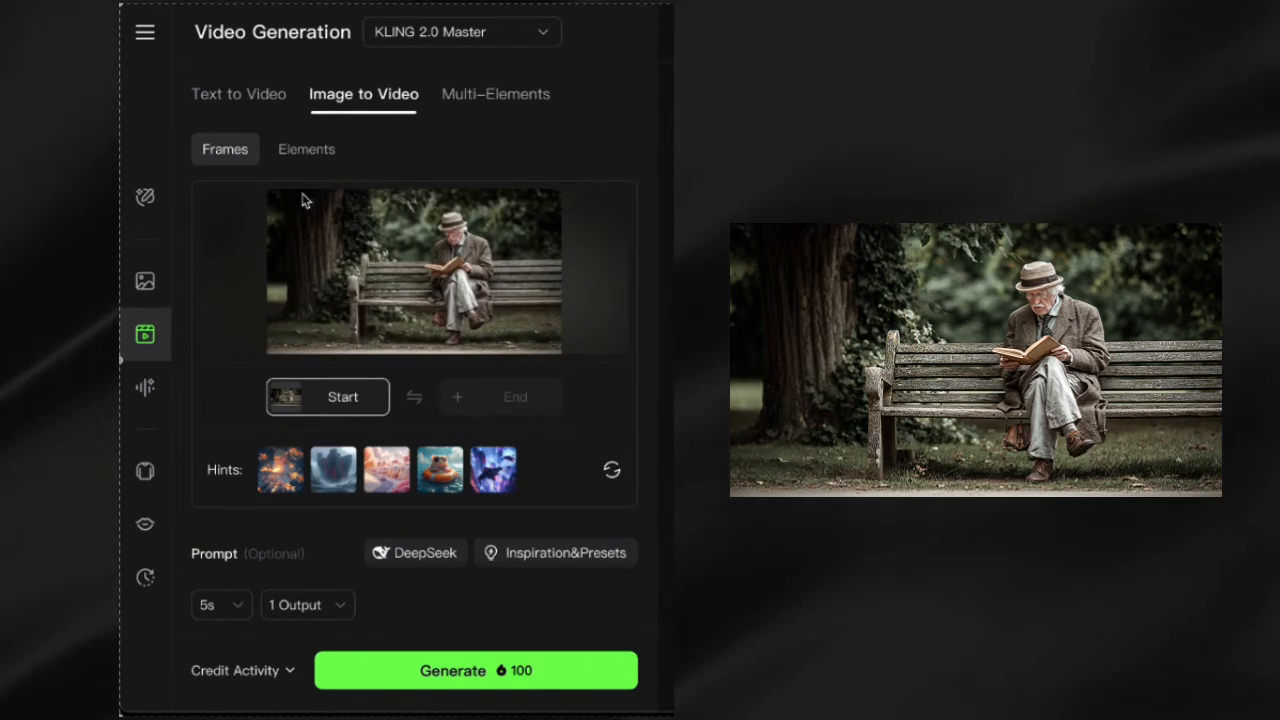
- Enter an image-to-video prompt describing the old man turning pages and glancing up, dappled afternoon sunlight, and a gentle push-in shot toward his expression
scroll(571, 137, "down", 3)
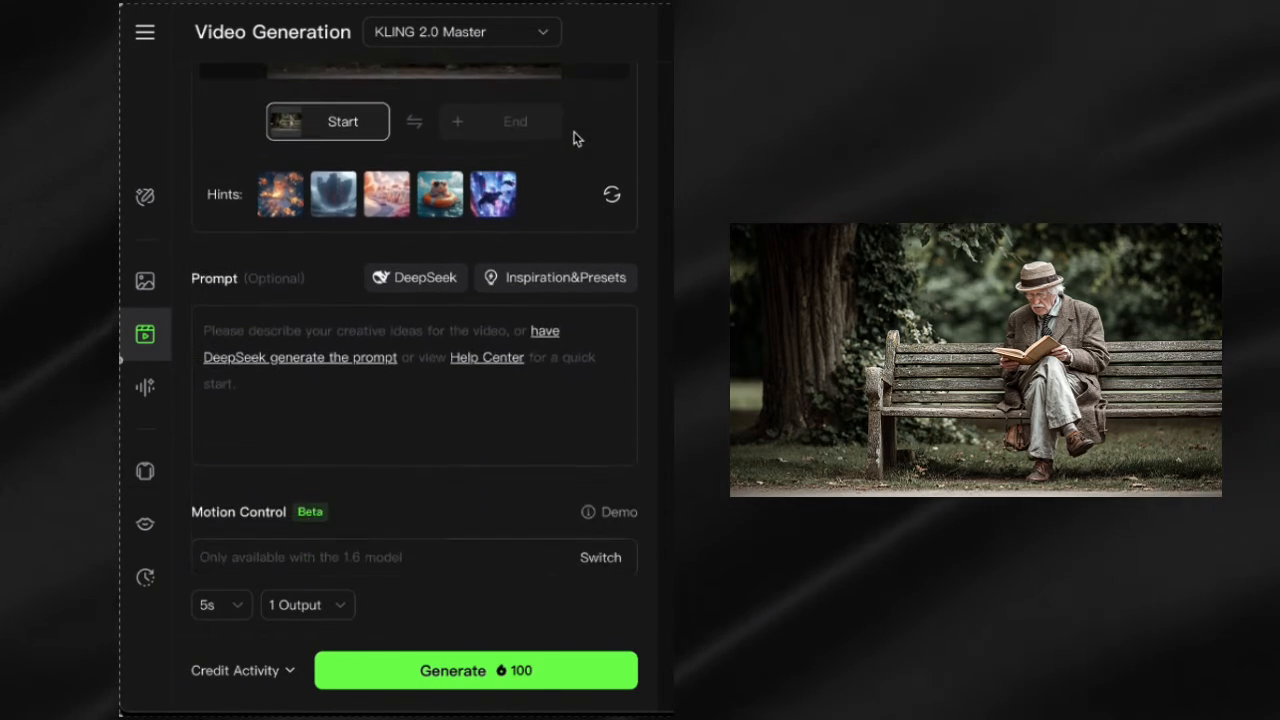
left_click(274, 323)
type("The old man slowly turning pages while occasionally glancing up to observe people walking by, warm afternoon sunlight filtering through overhead tree branches creating dappled light patterns across his face and the book pages, gentle push-in shot that starts wide and slowly moves closer to focus on his peaceful, contemplative expression")
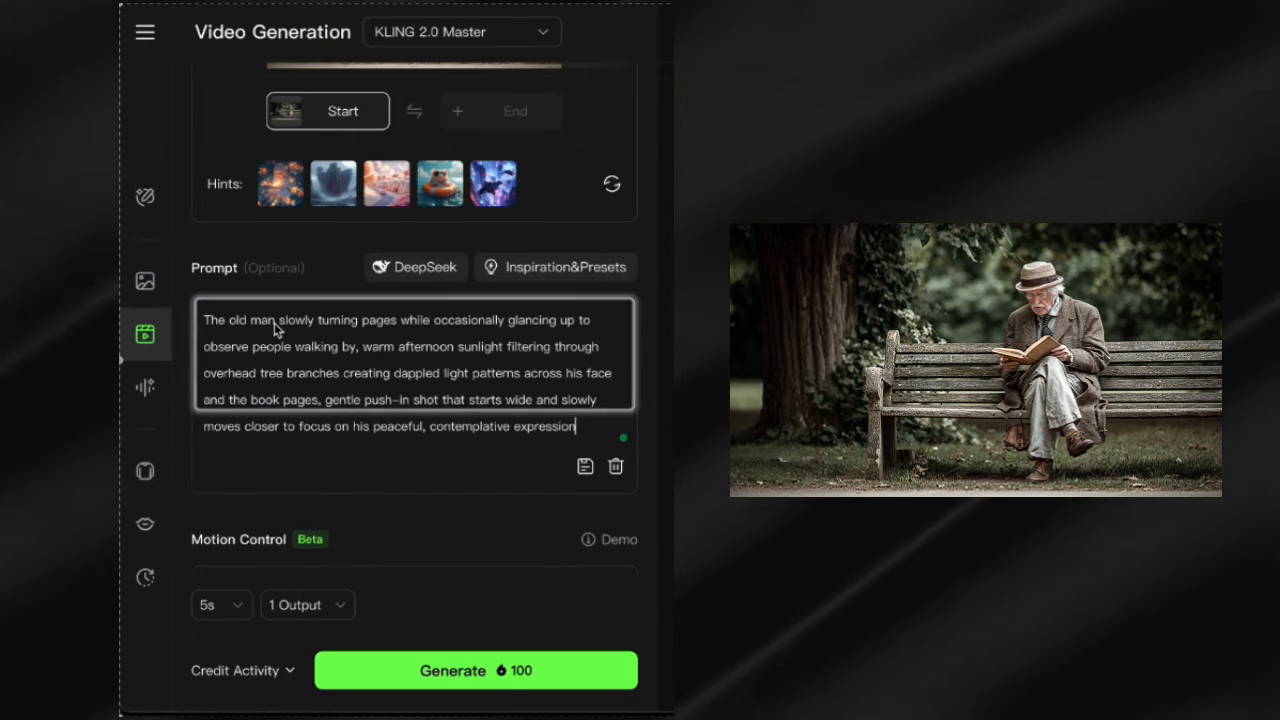
- Replace "warm afternoon sunlight" in the old man prompt with a natural light description
scroll(363, 366, "down", 1)
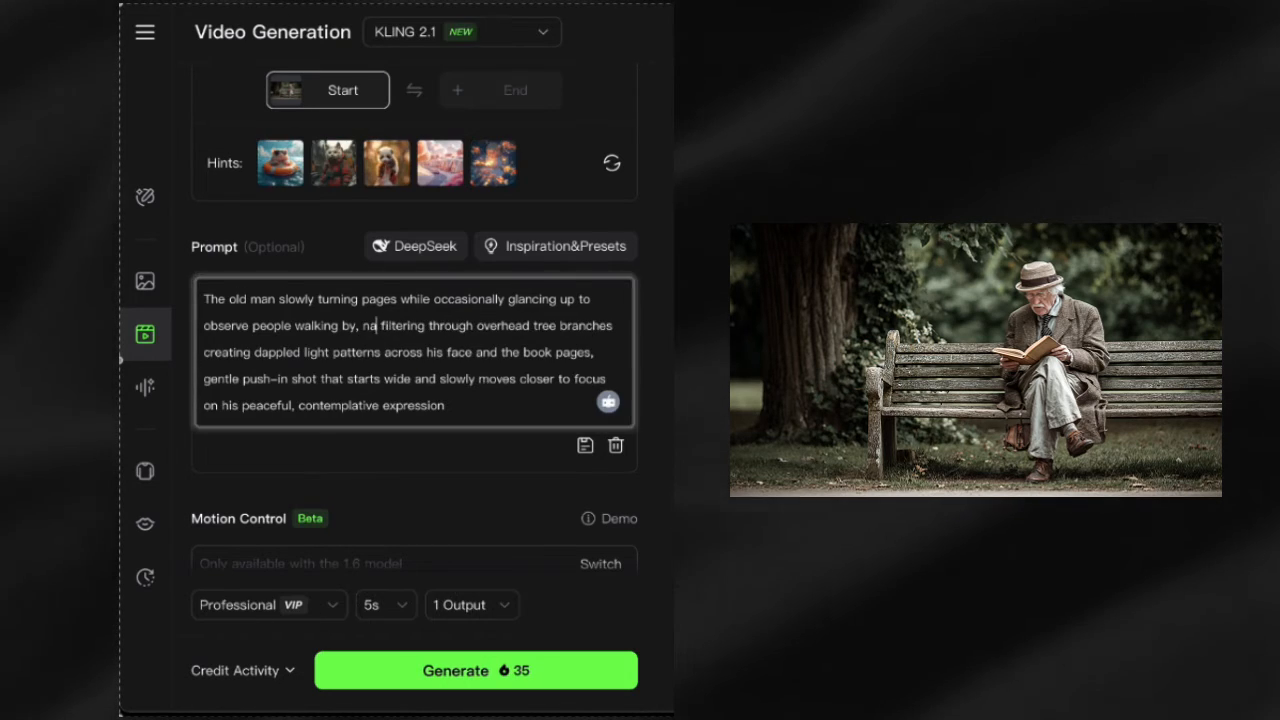
type("tura")
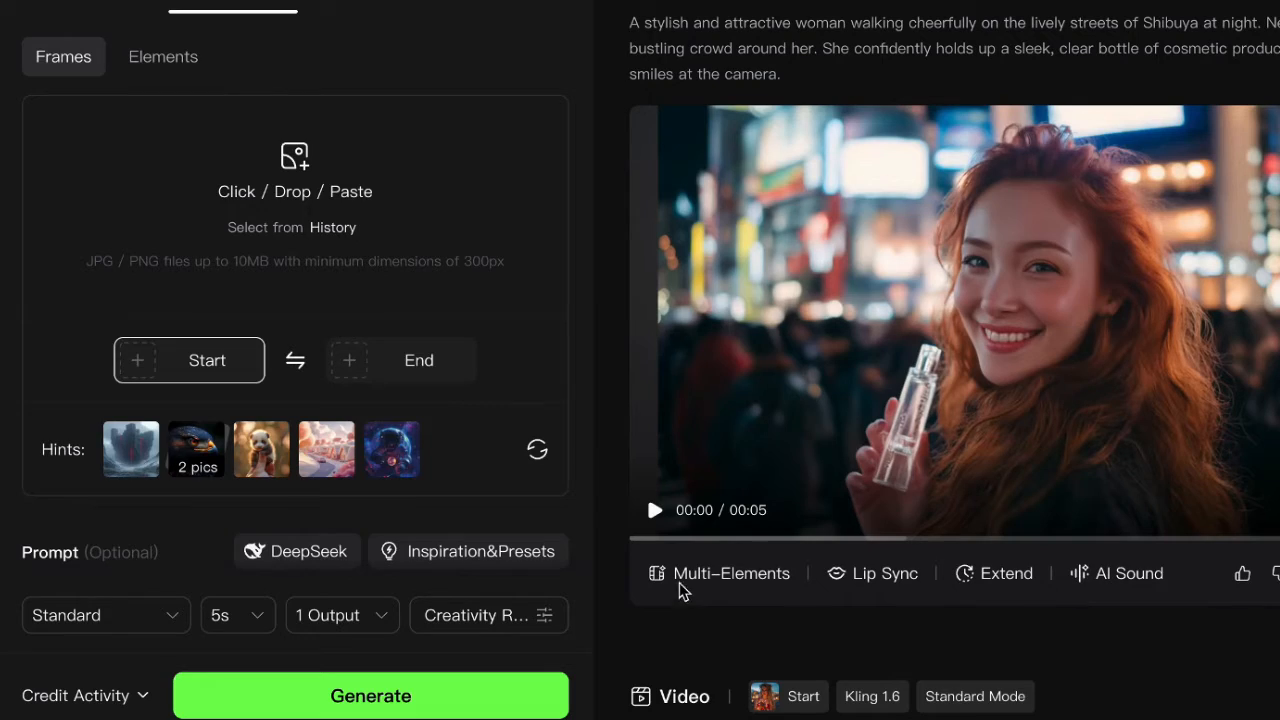
- Open the Shibuya cosmetics video in Multi-Elements and preview the full selected area of the bottle
left_click(705, 575)
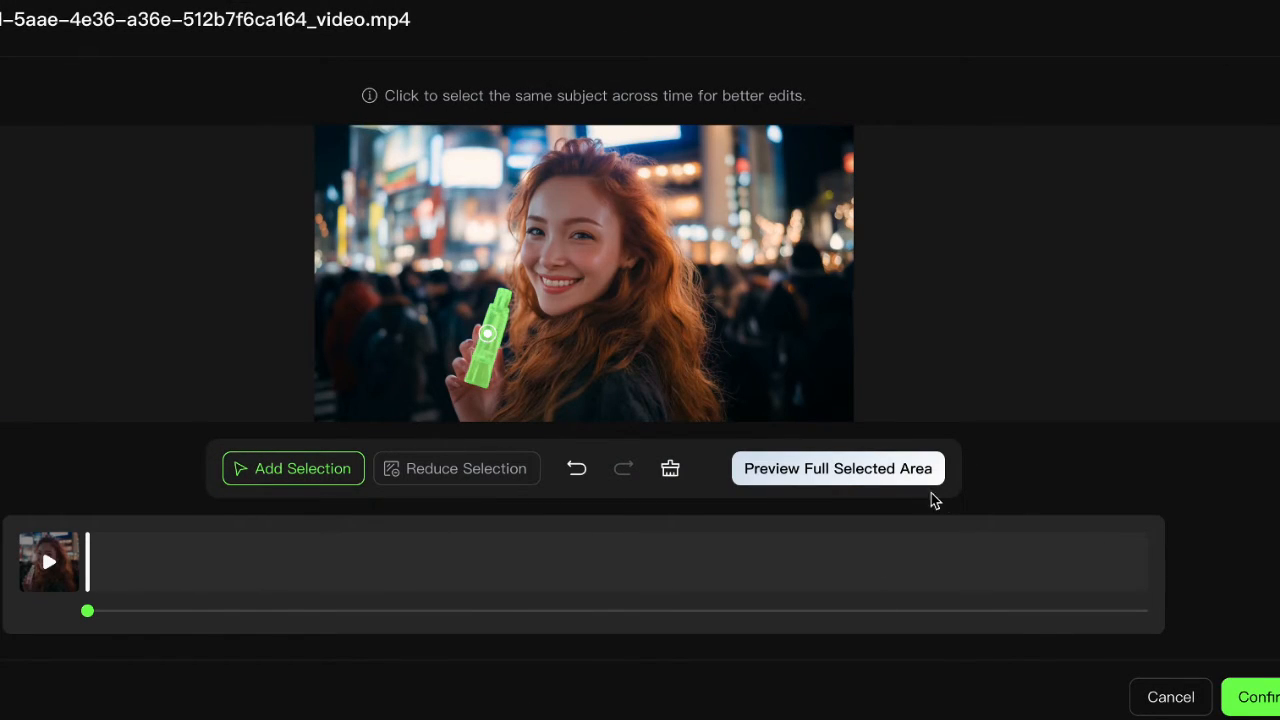
left_click(905, 478)
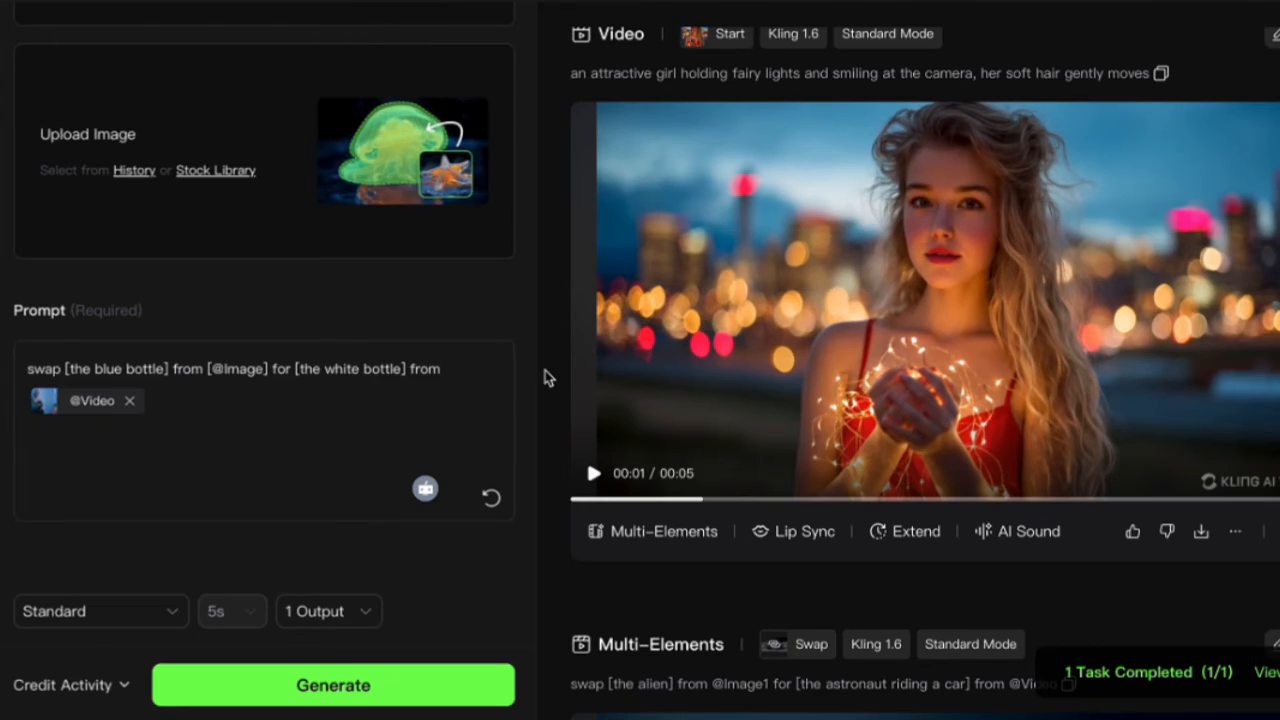
scroll(517, 360, "up", 3)
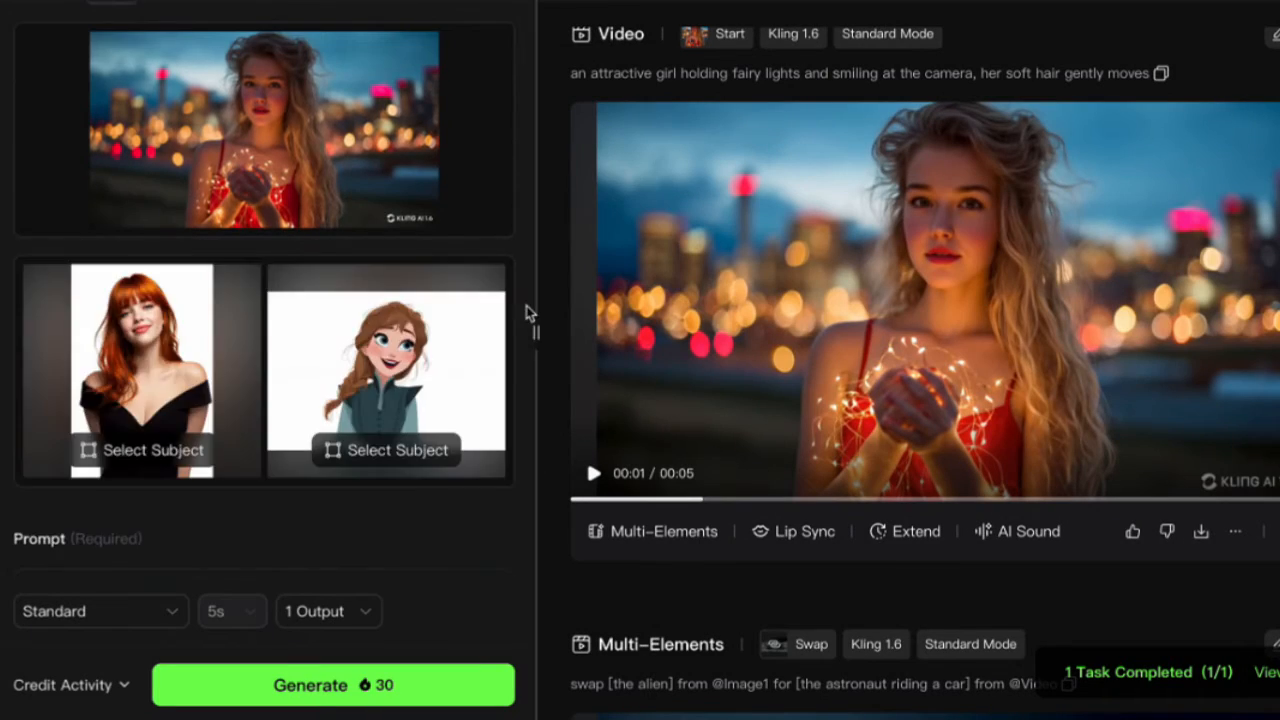
scroll(530, 313, "down", 3)
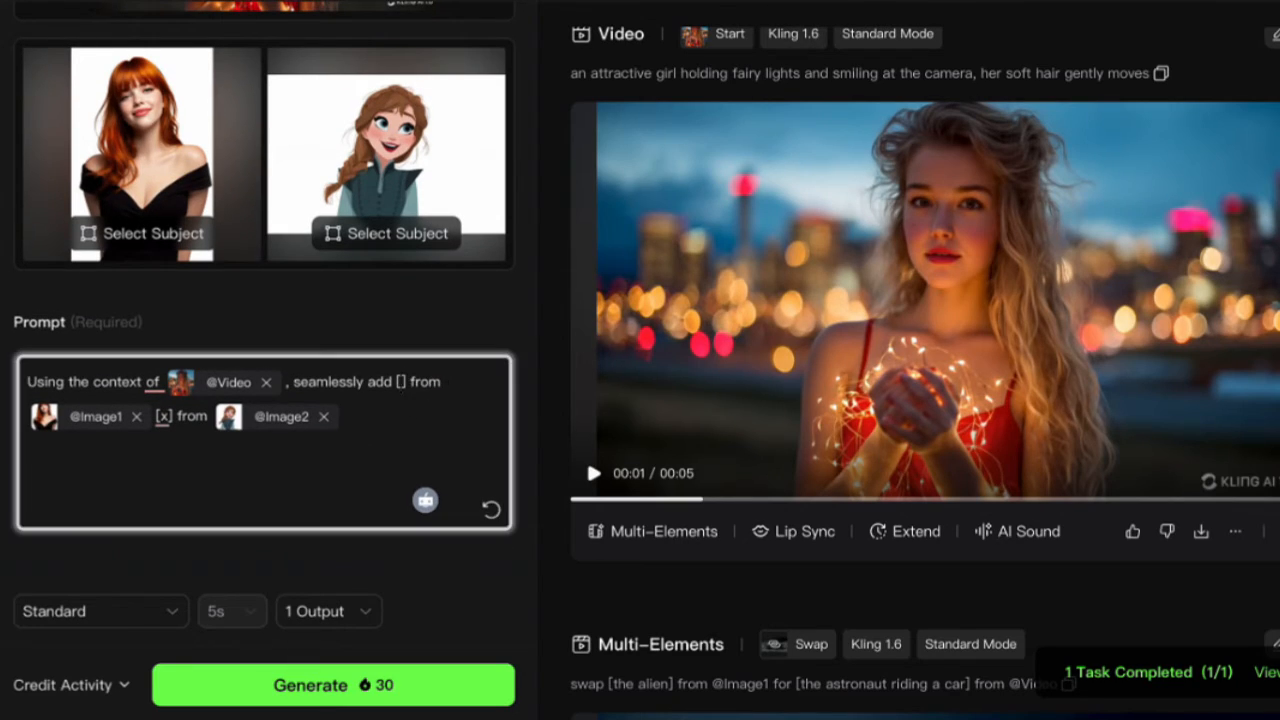
type("the")
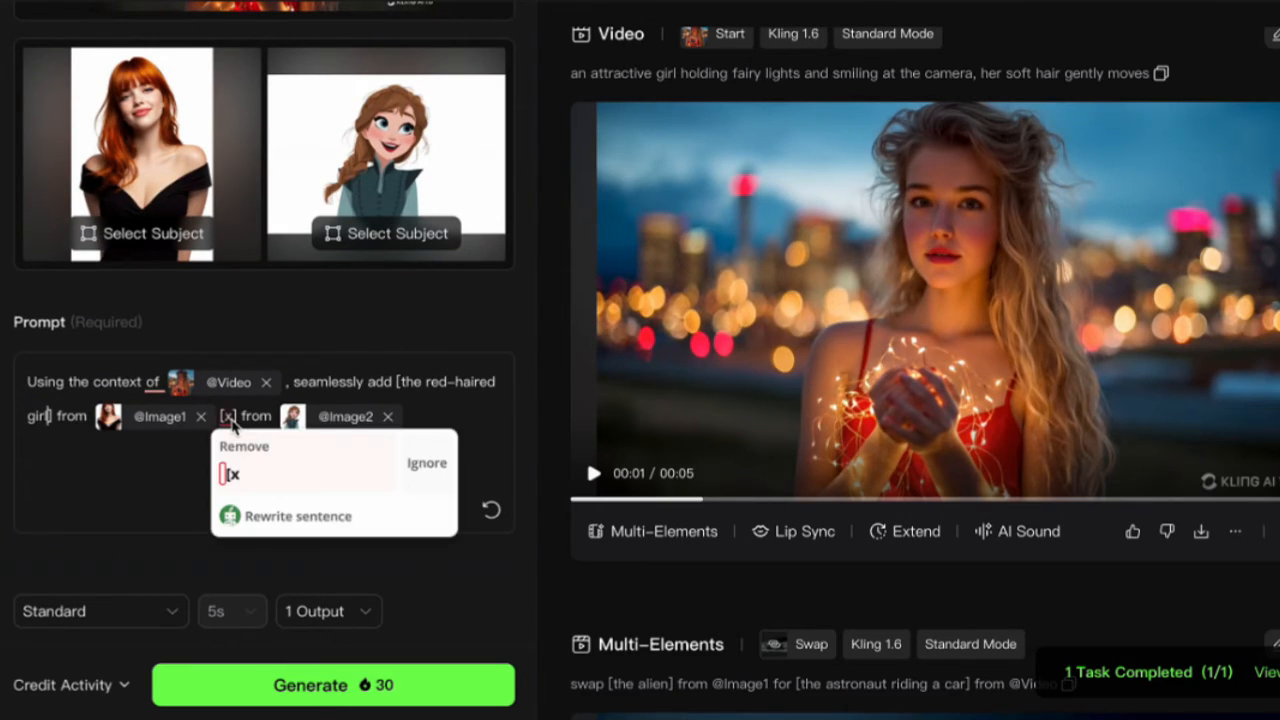
left_click(235, 418)
key("BackSpace")
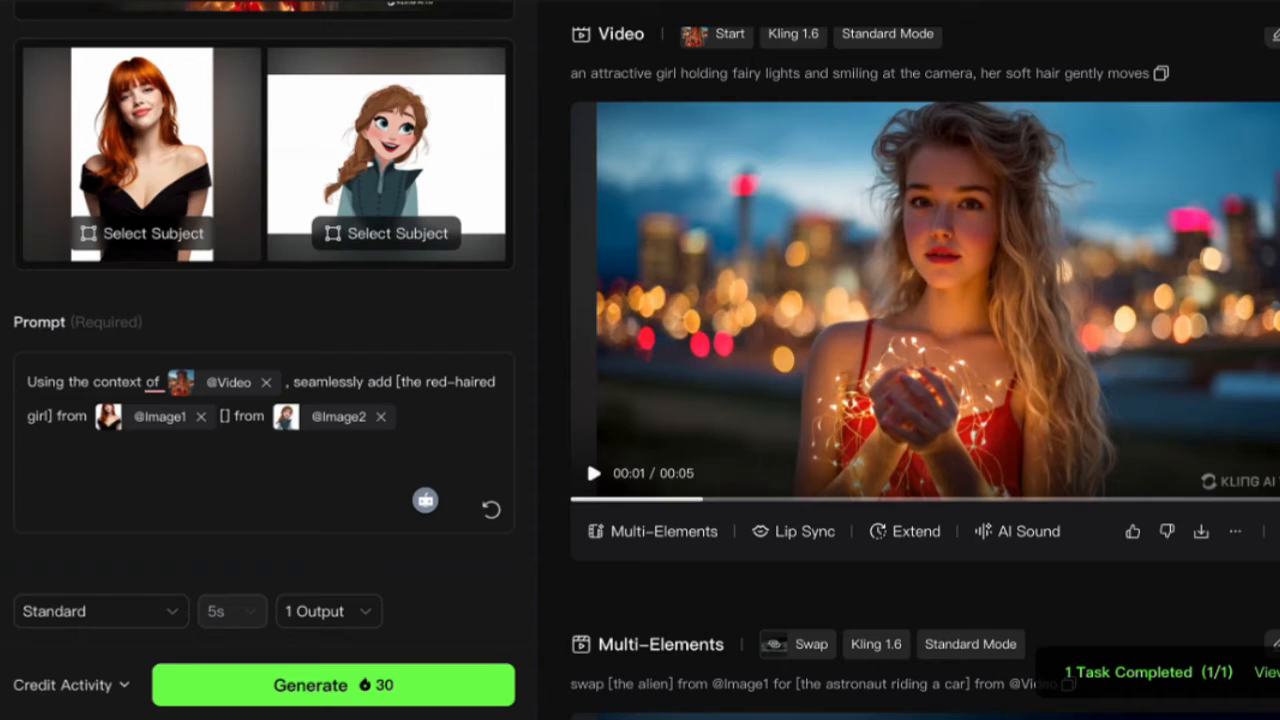